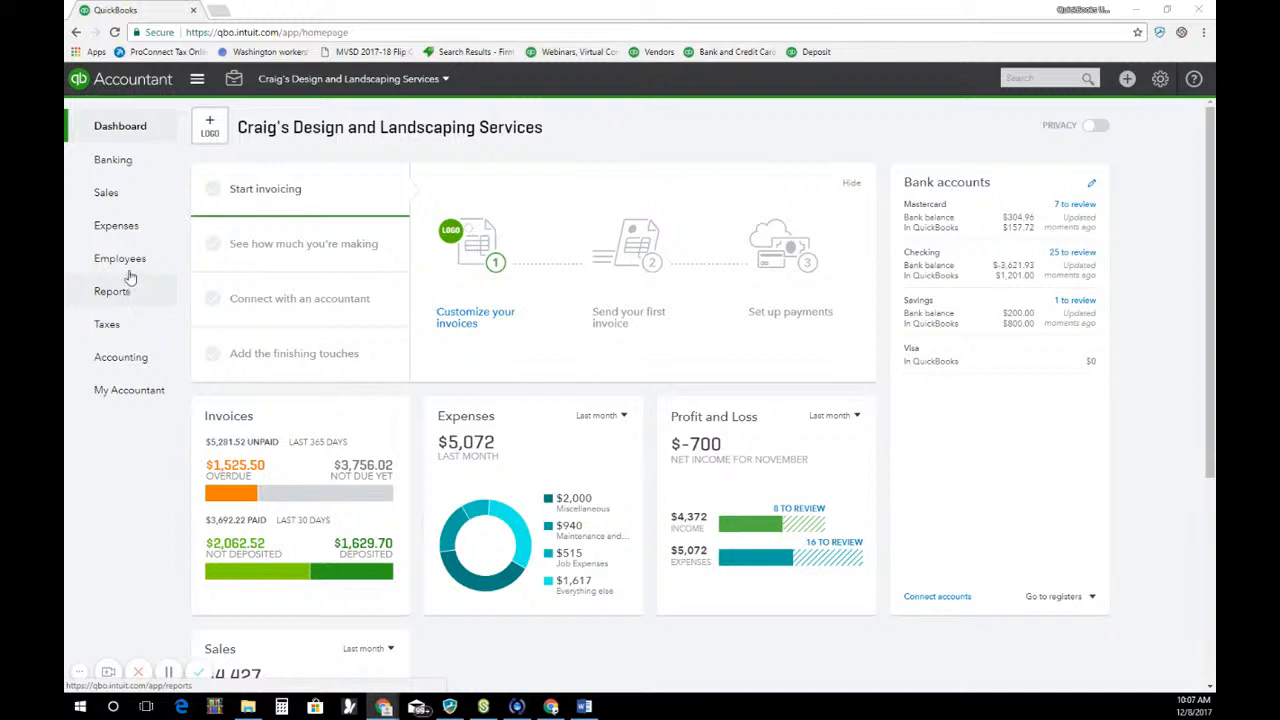
# Go to the Products and Services list and view the available type choices for the Design service
pyautogui.click(106, 193)
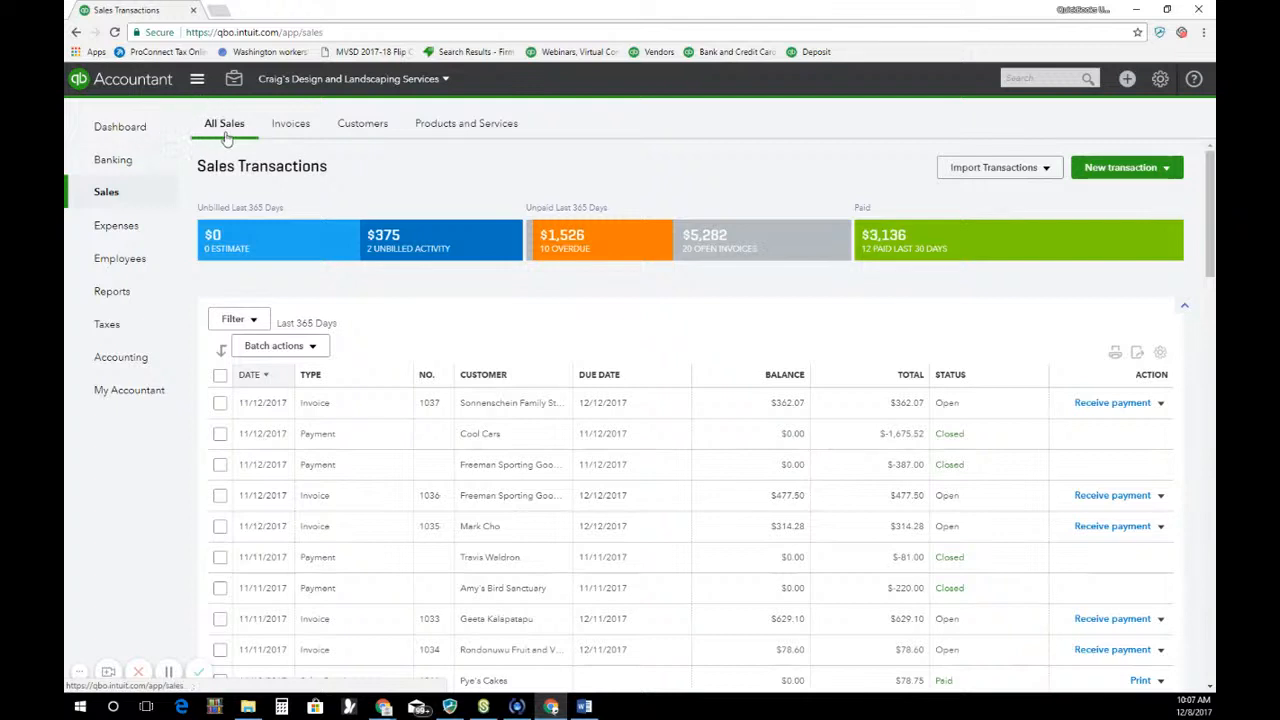
pyautogui.click(490, 128)
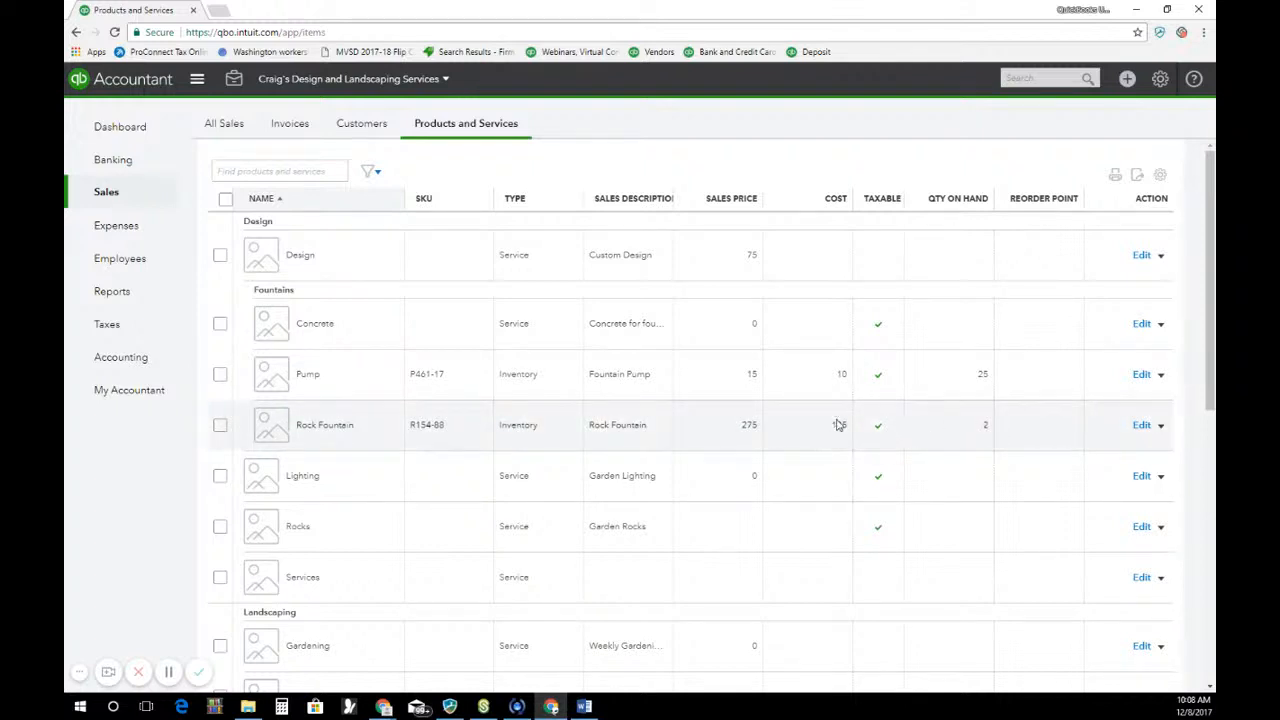
pyautogui.click(1142, 262)
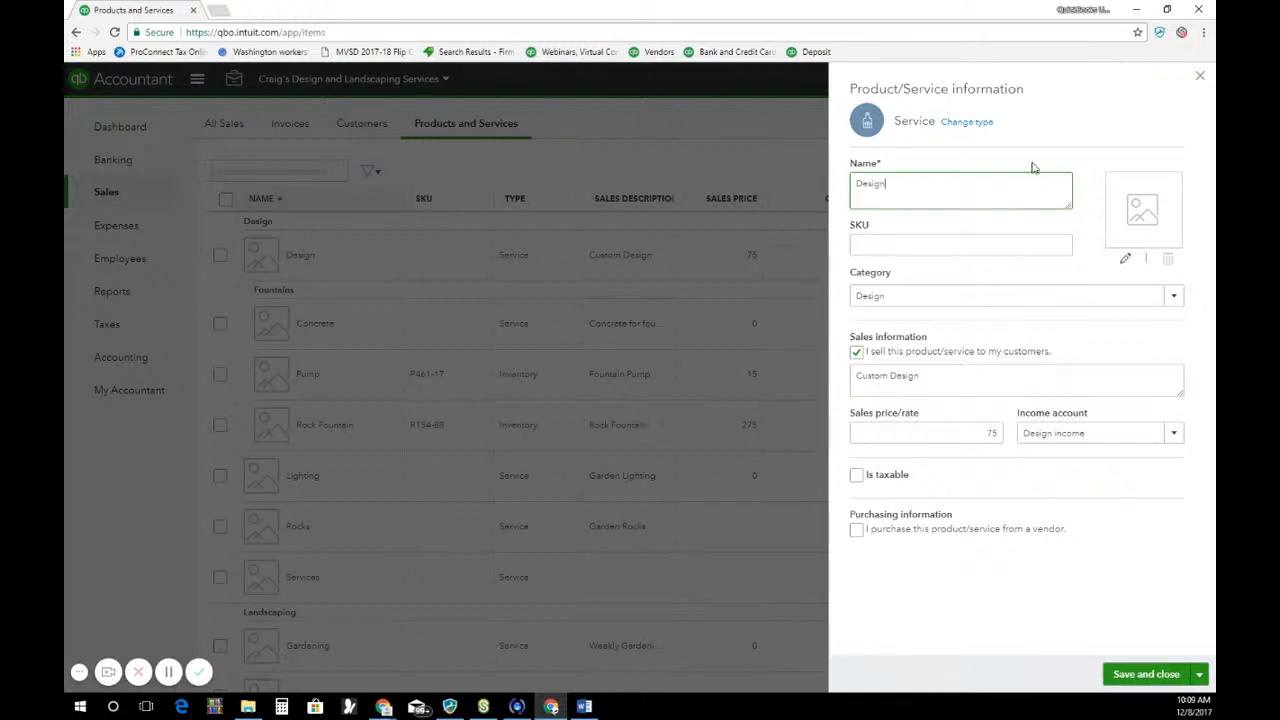
pyautogui.click(982, 131)
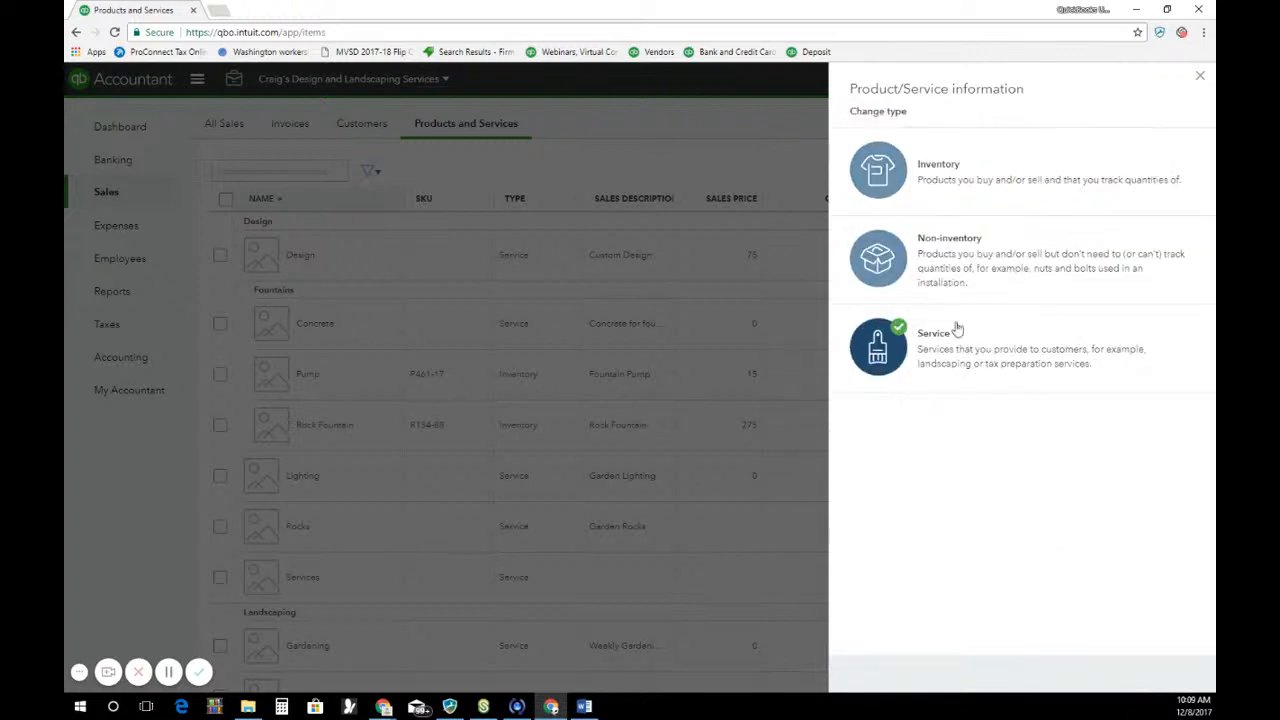
pyautogui.click(1201, 78)
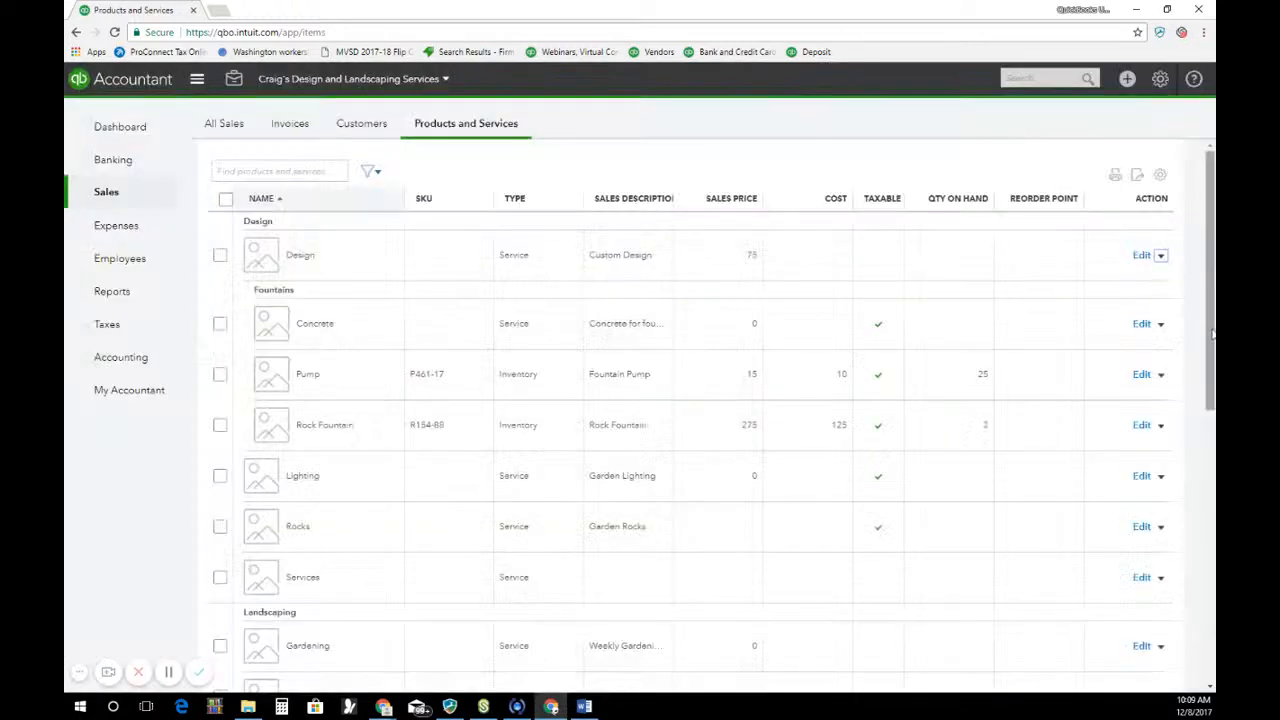
# Open the Design service for editing, choose Design as its category and select its sales description
pyautogui.click(1162, 256)
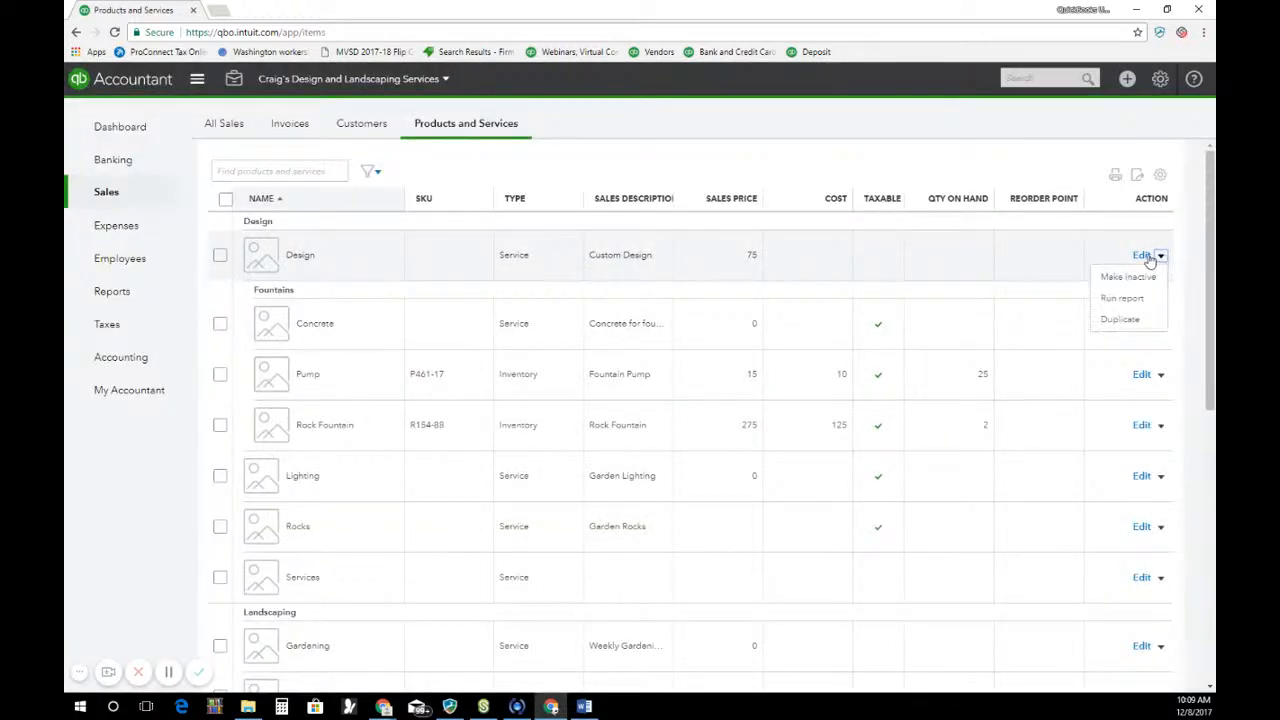
pyautogui.click(1145, 256)
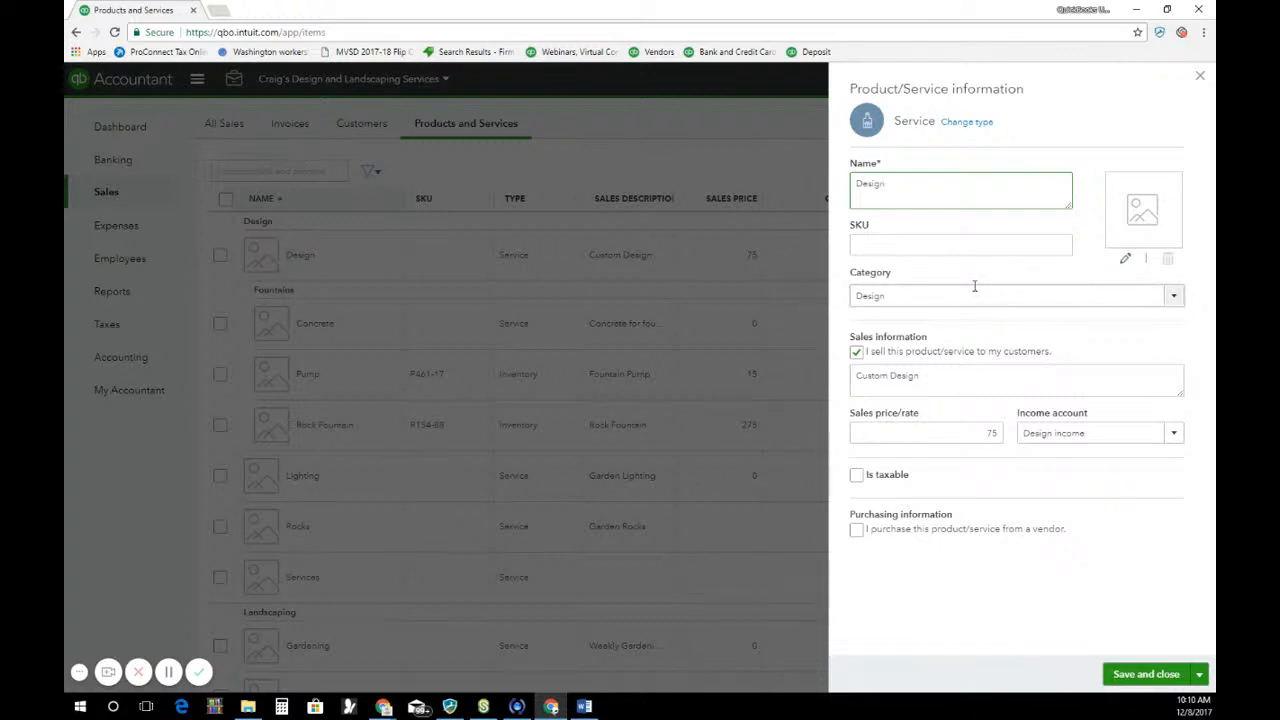
pyautogui.click(1174, 305)
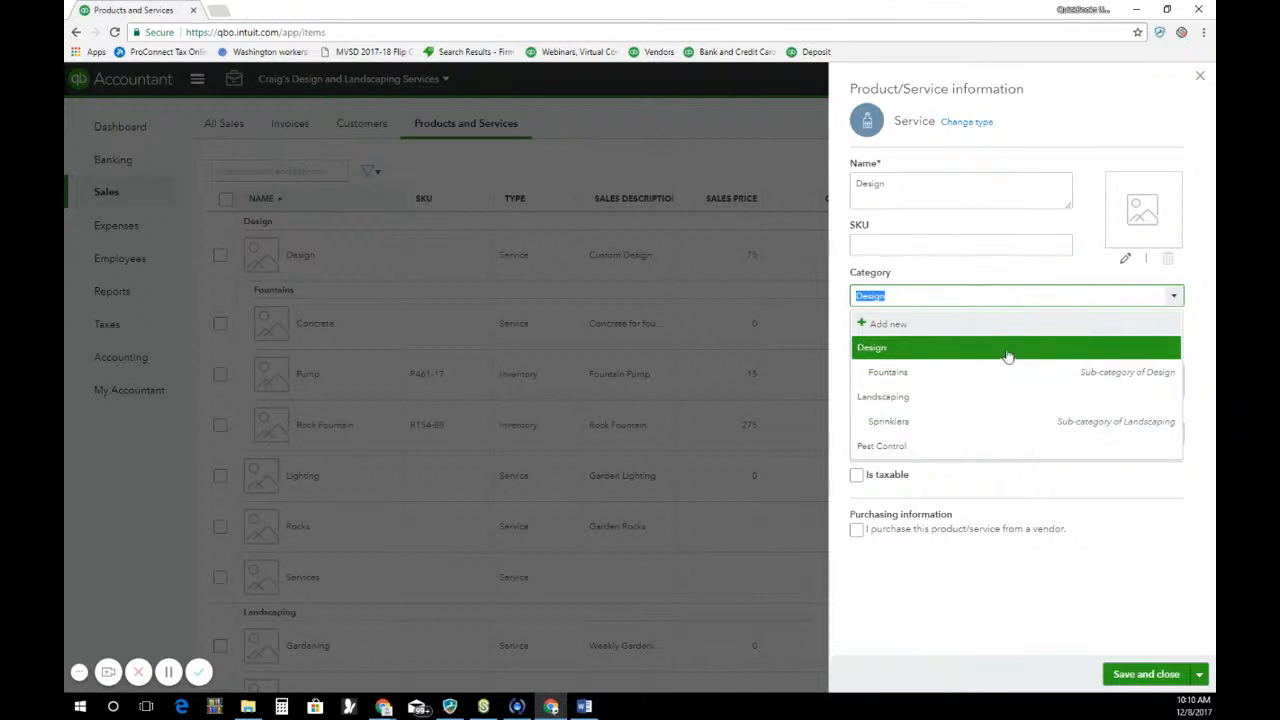
pyautogui.click(924, 348)
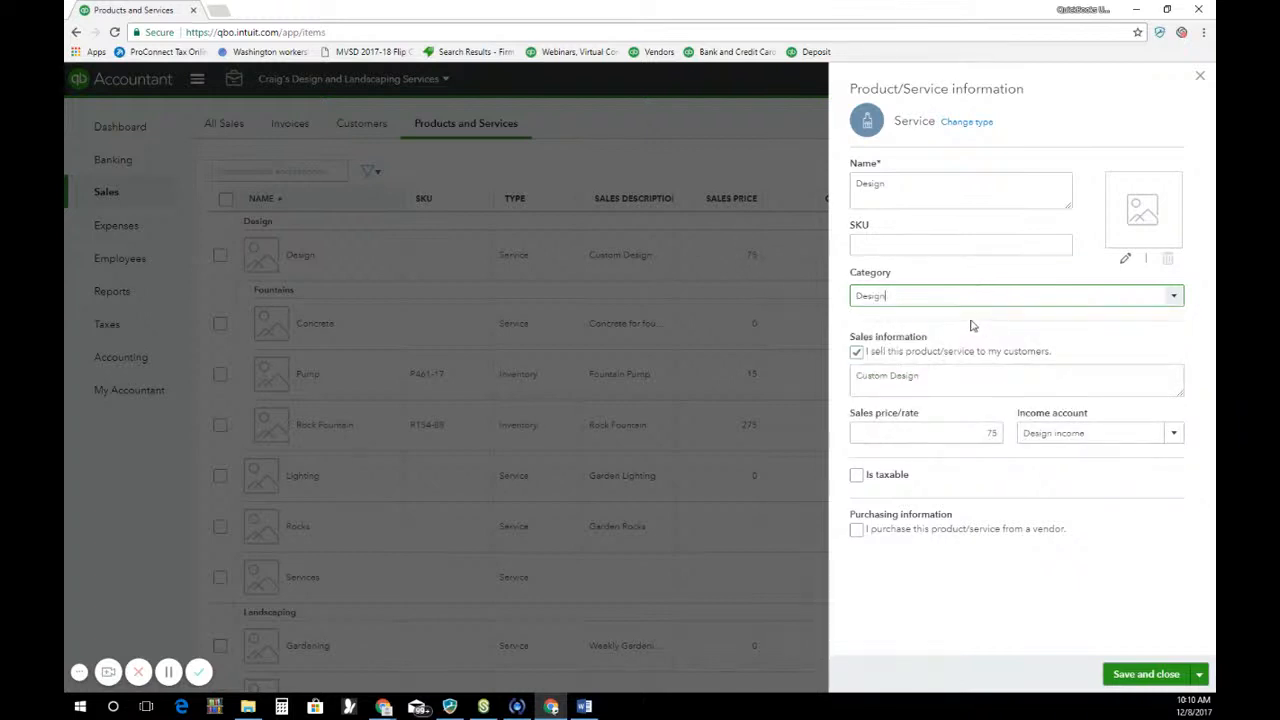
pyautogui.tripleClick(937, 371)
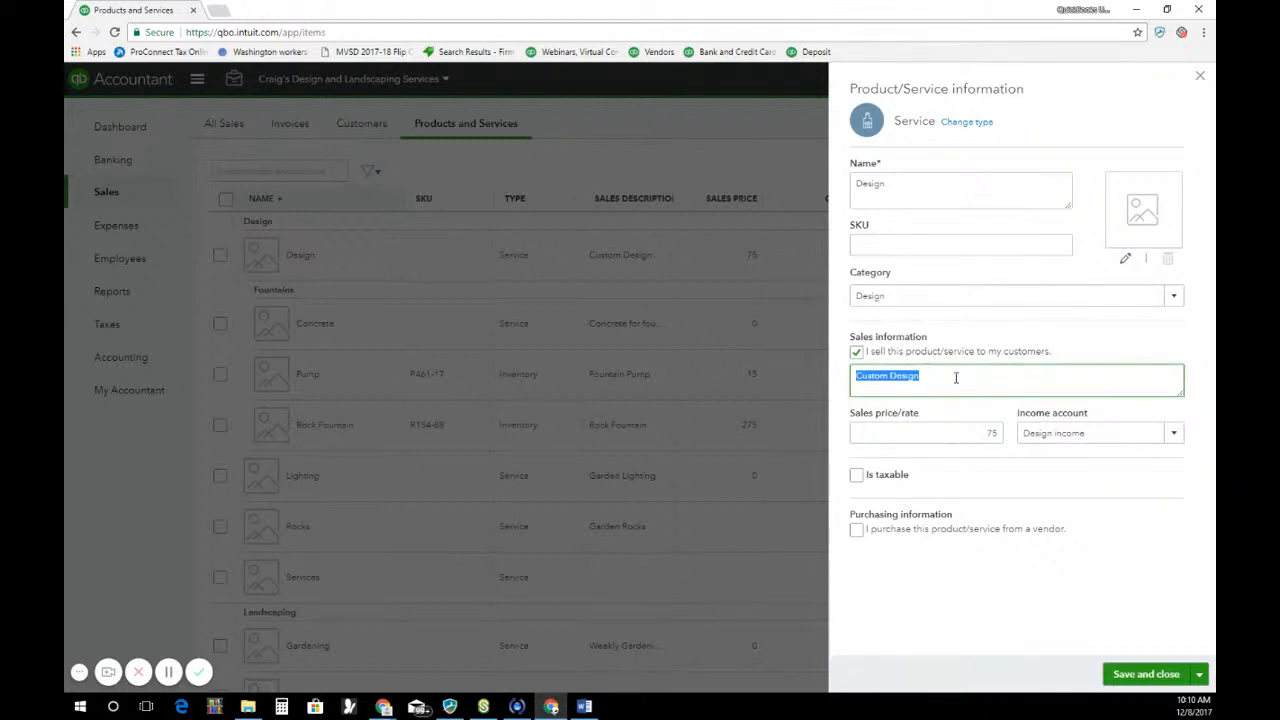
pyautogui.click(955, 377)
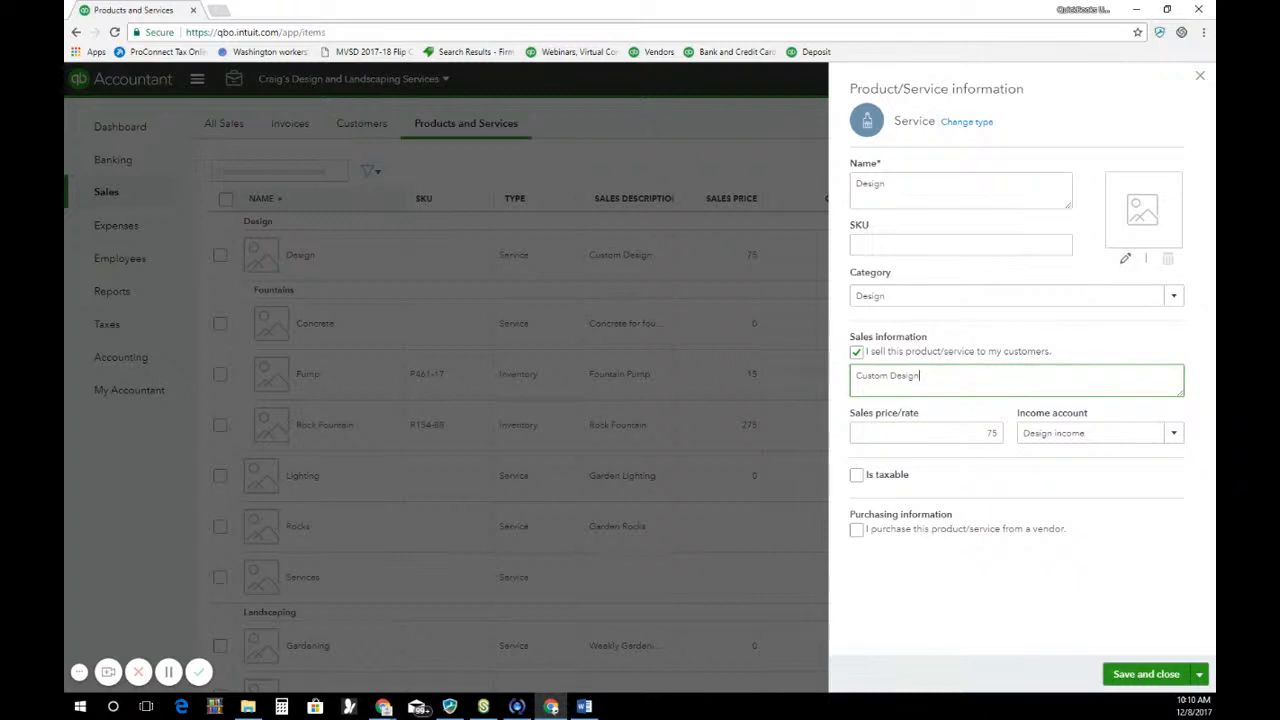
pyautogui.hotkey('alt', 'Tab')
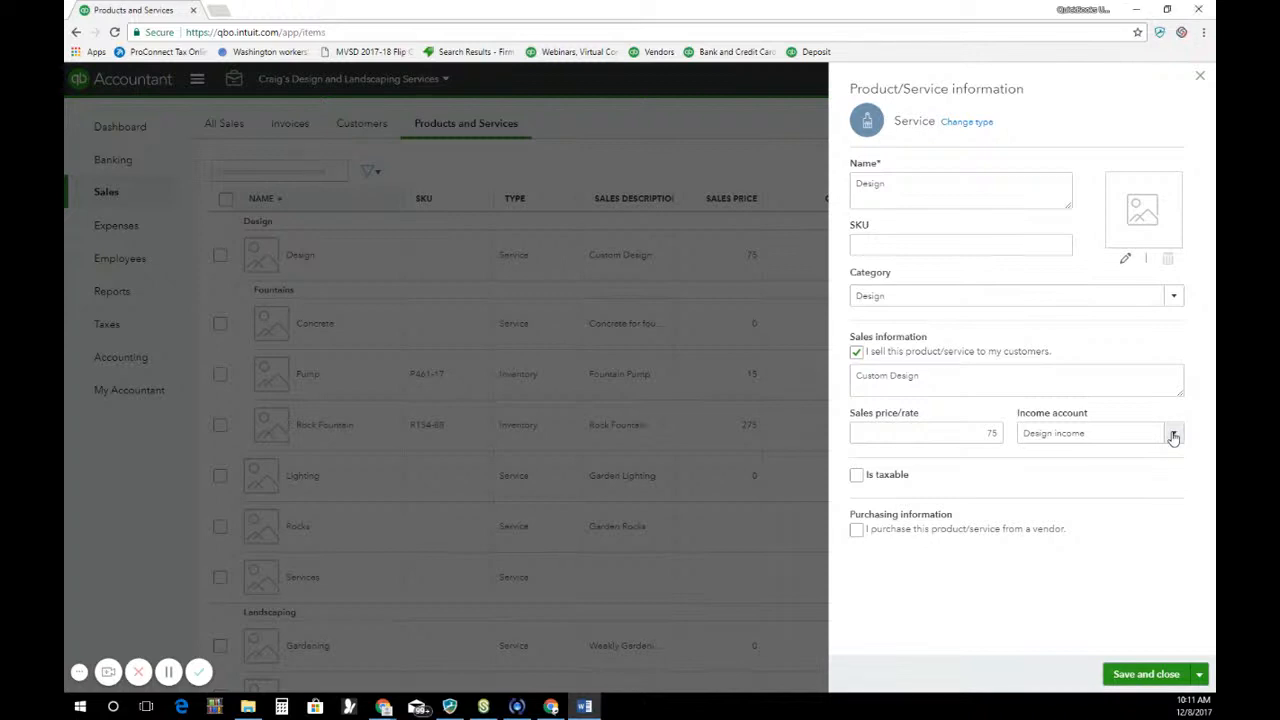
# Choose Design income as the income account for the Design service
pyautogui.click(1174, 437)
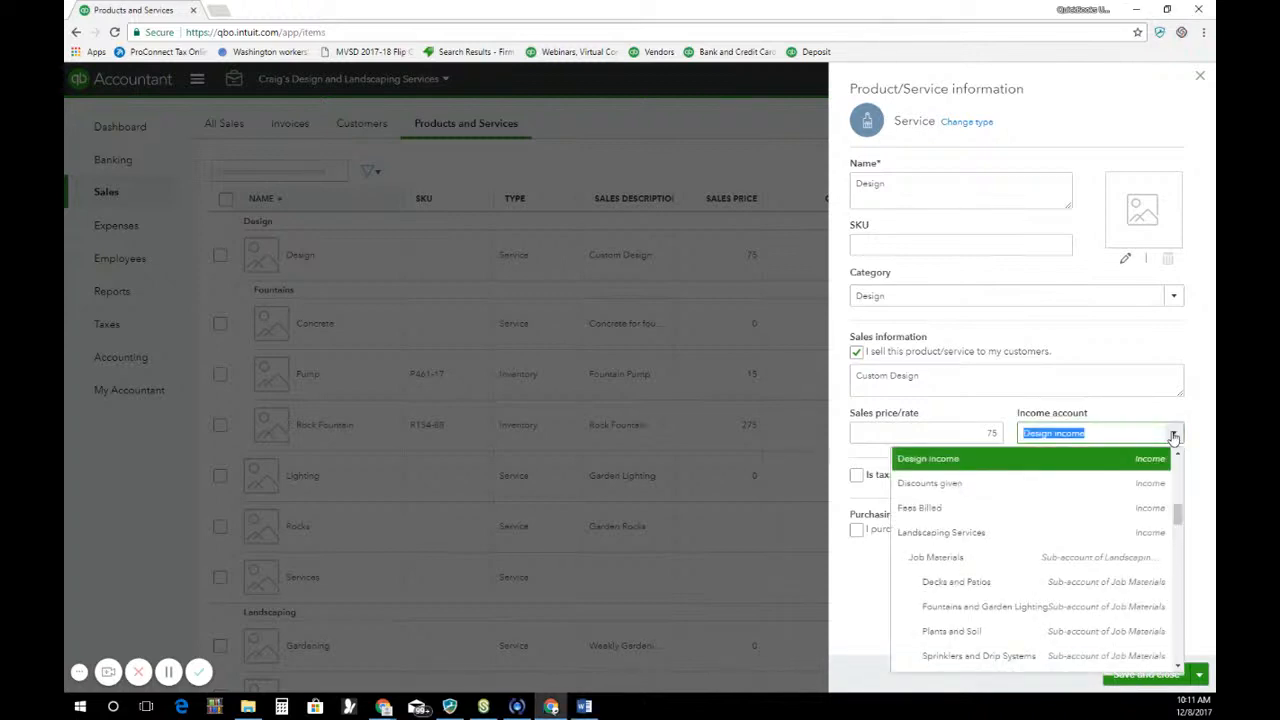
pyautogui.scroll(1, 1160, 505)
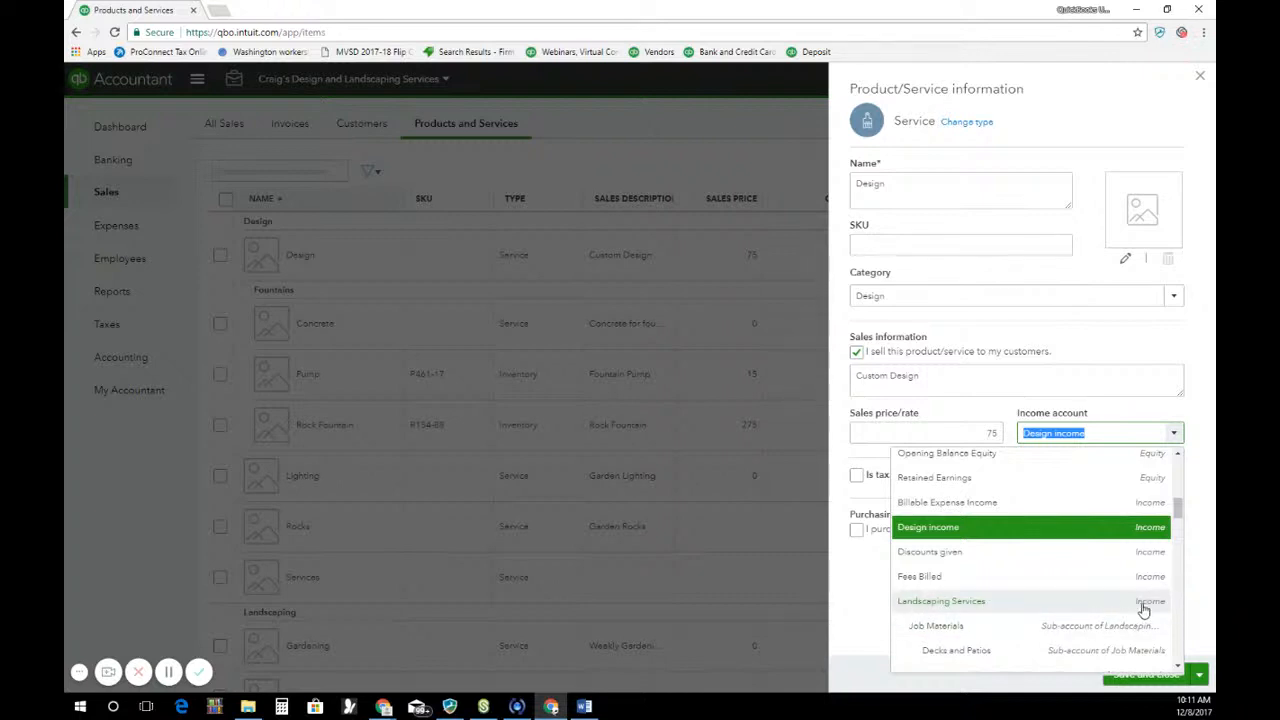
pyautogui.click(1155, 530)
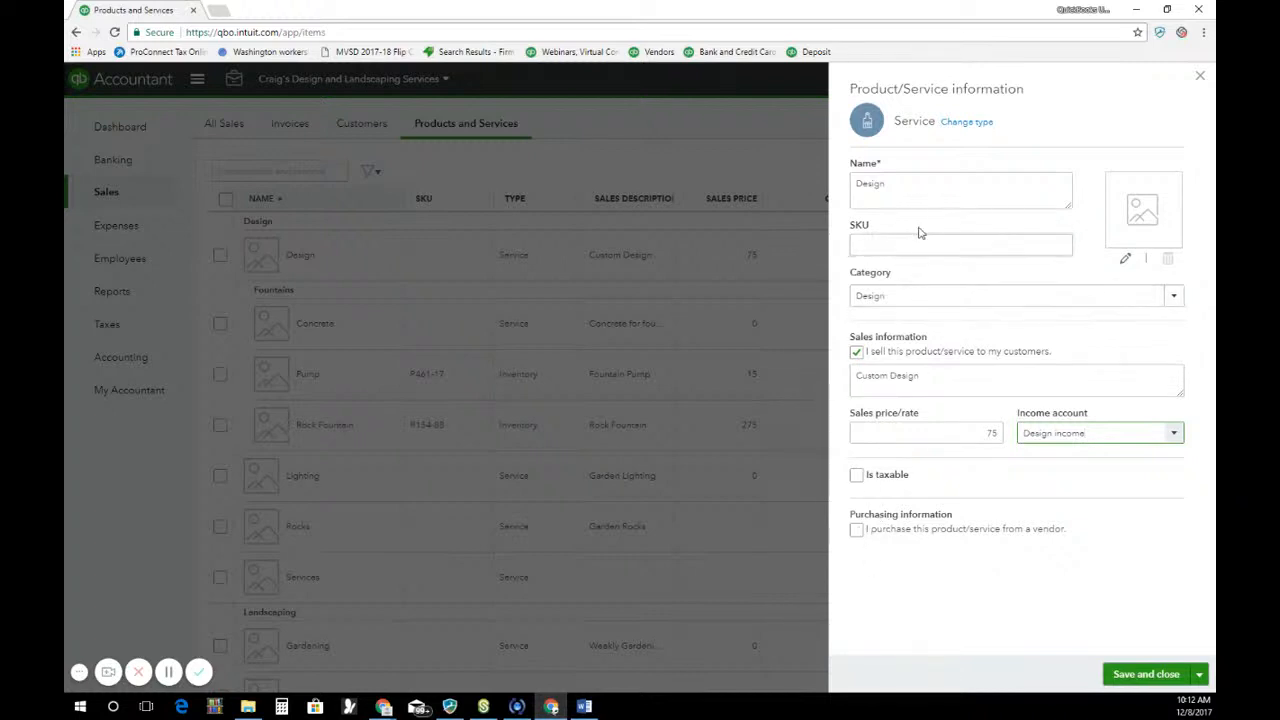
# Mark the Design service as purchased from a vendor and try placeholder text in its purchase description
pyautogui.click(857, 531)
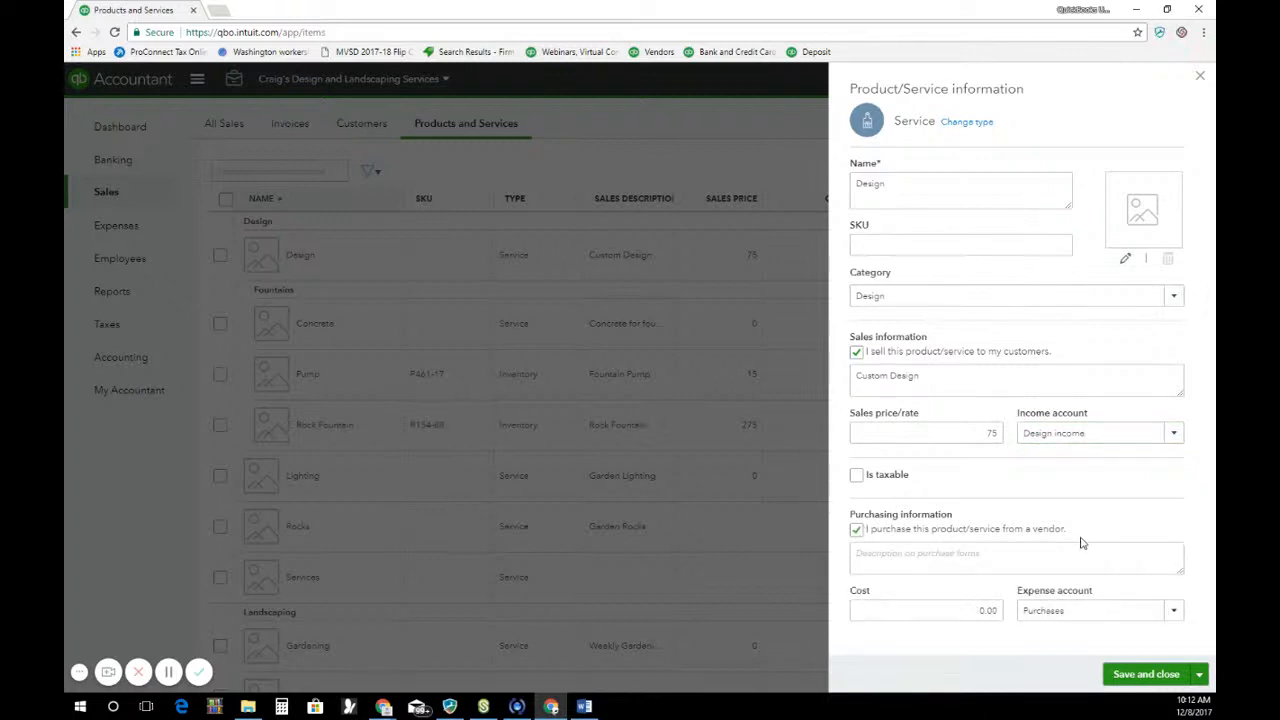
pyautogui.click(862, 560)
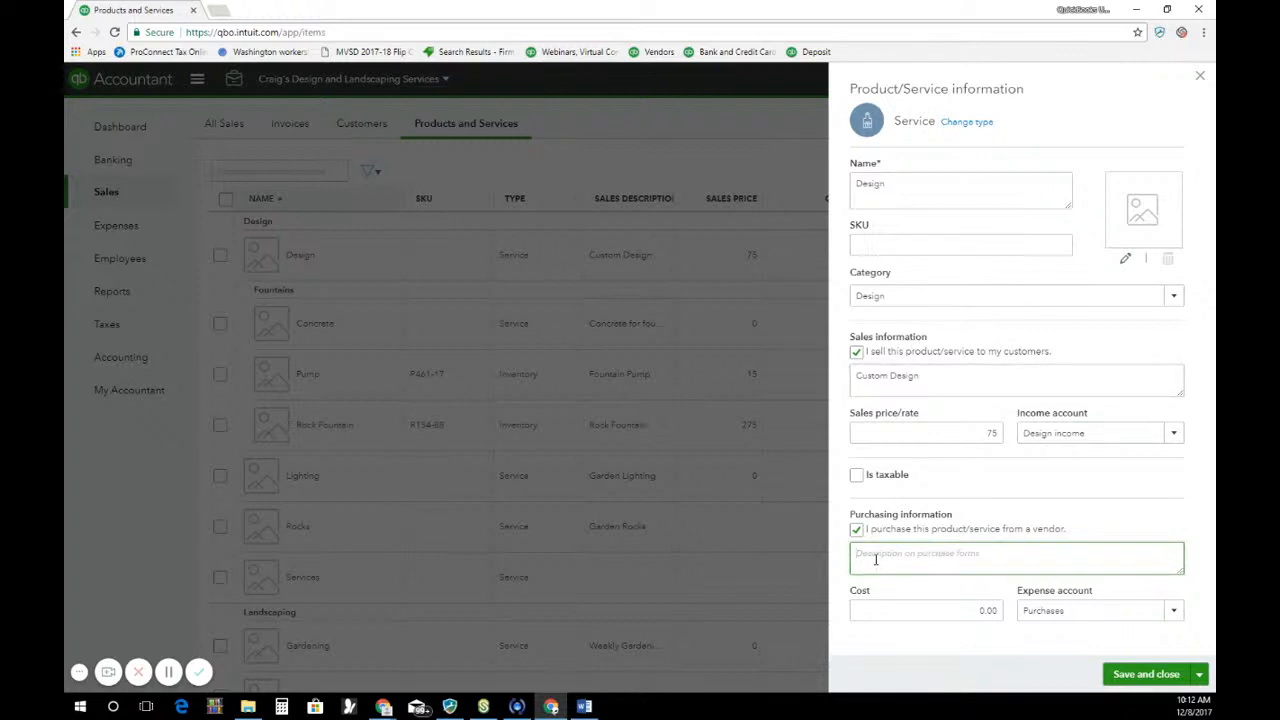
pyautogui.write('xxxx')
pyautogui.press('BackSpace')
pyautogui.press('BackSpace')
pyautogui.press('BackSpace')
pyautogui.press('BackSpace')
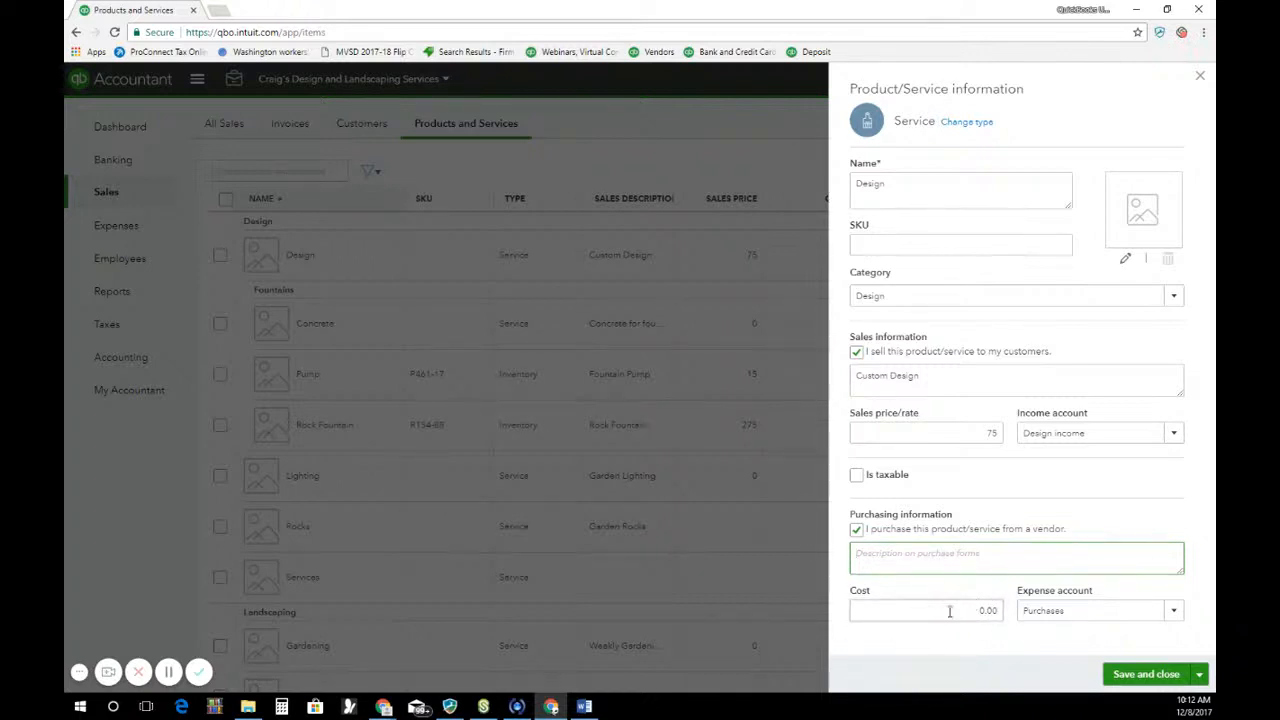
# Review the Design service's cost and expense account choices, and close the form without saving
pyautogui.click(990, 611)
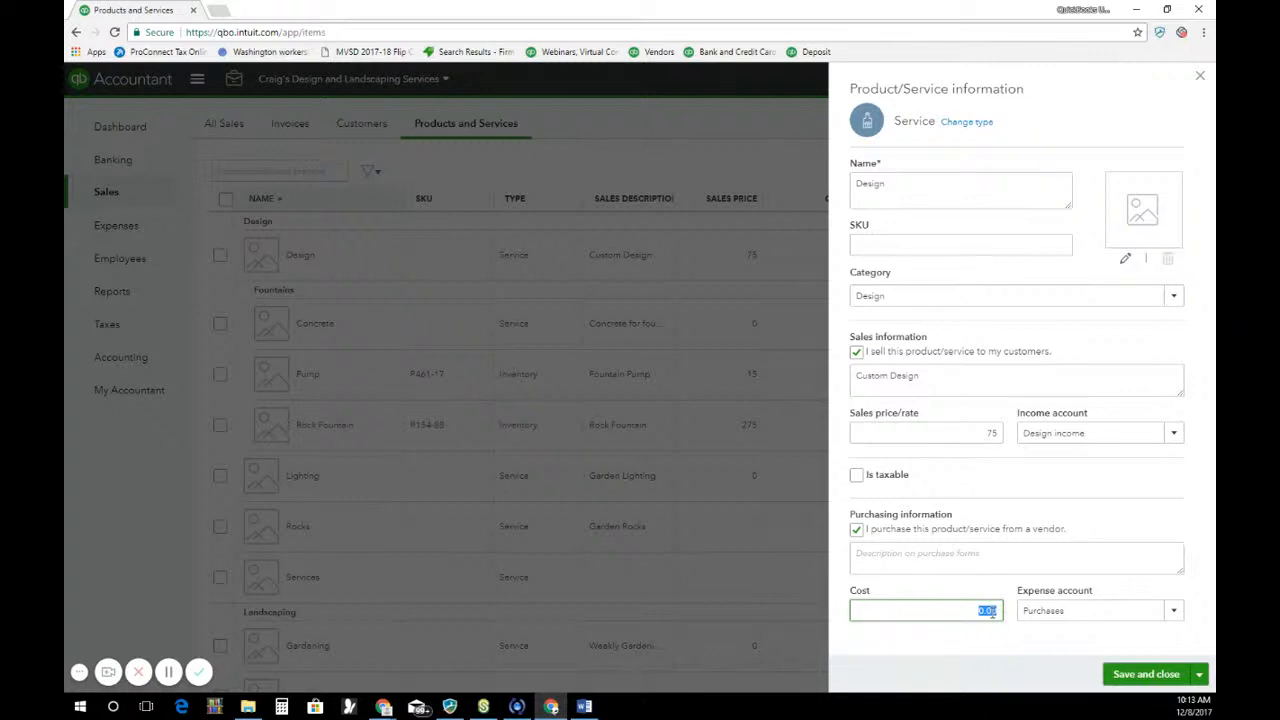
pyautogui.click(1142, 590)
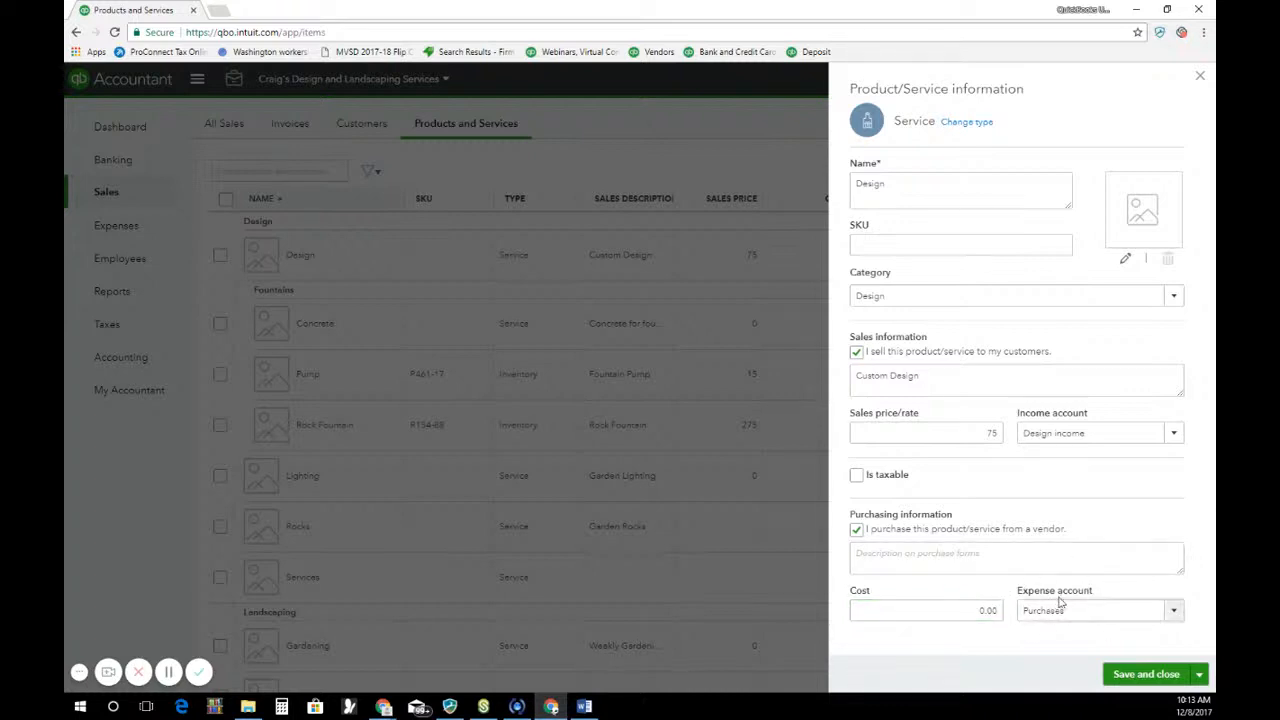
pyautogui.click(1175, 612)
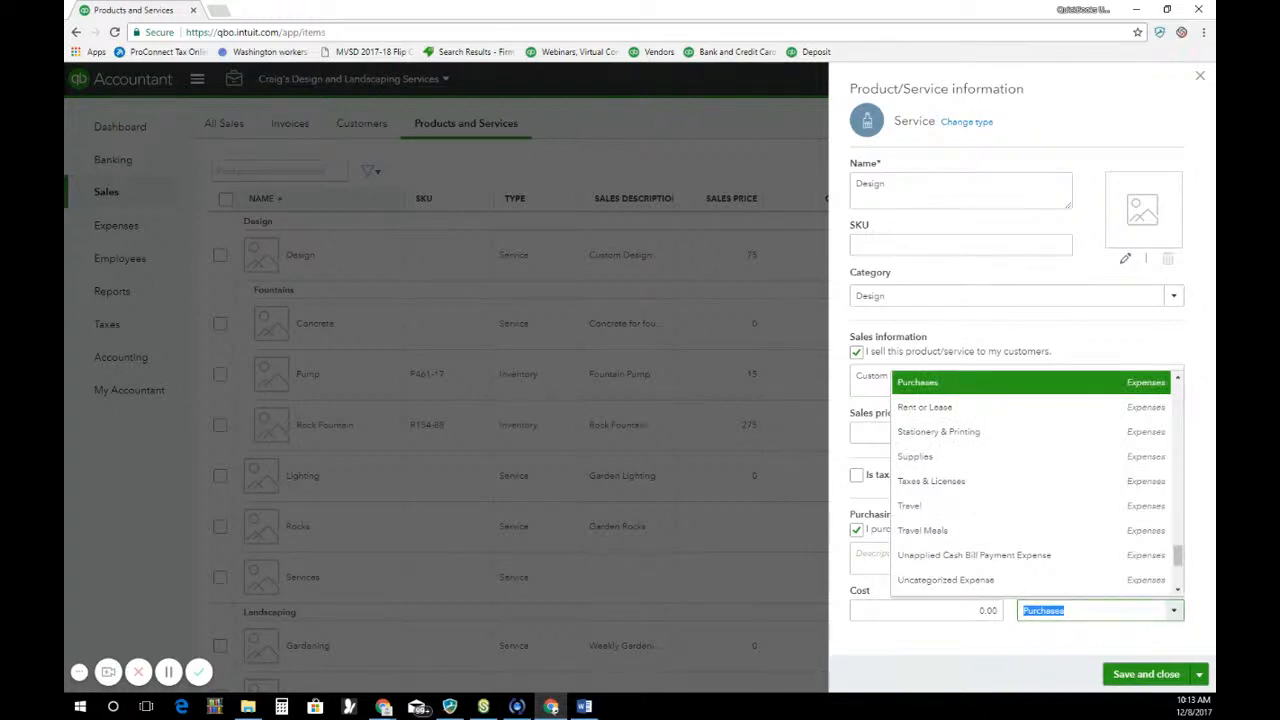
pyautogui.hotkey('alt', 'Tab')
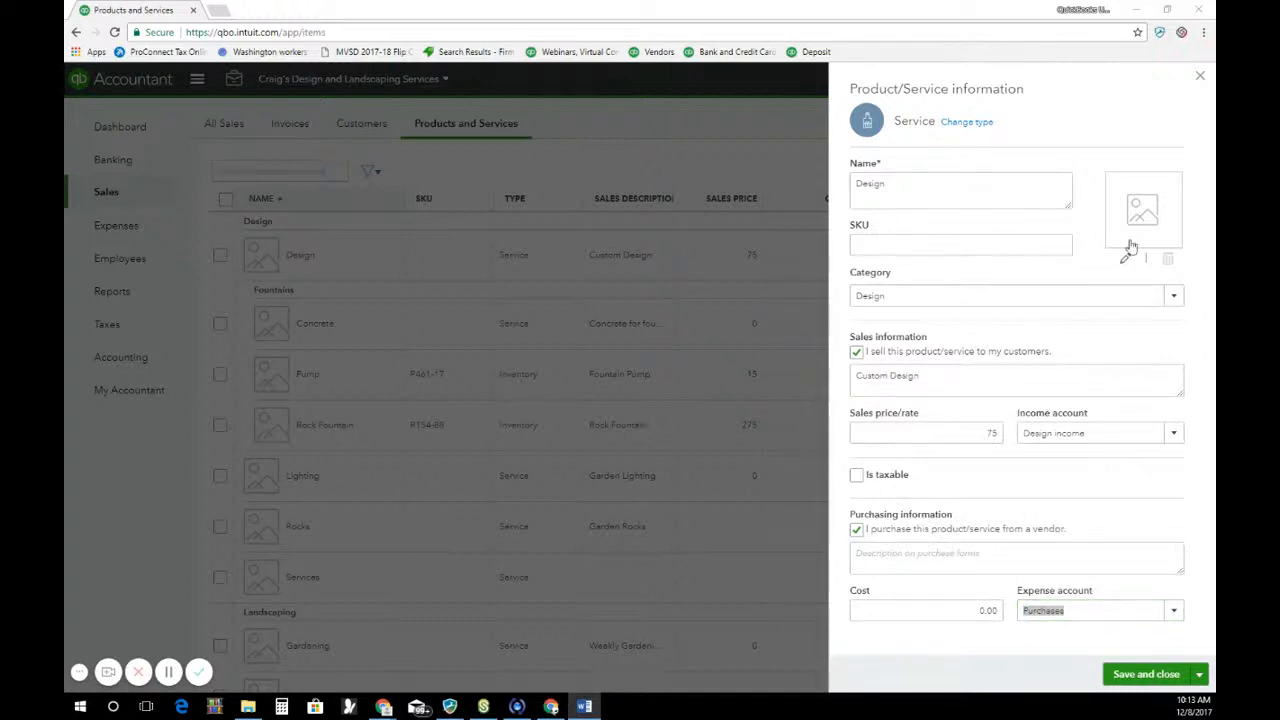
pyautogui.click(1201, 80)
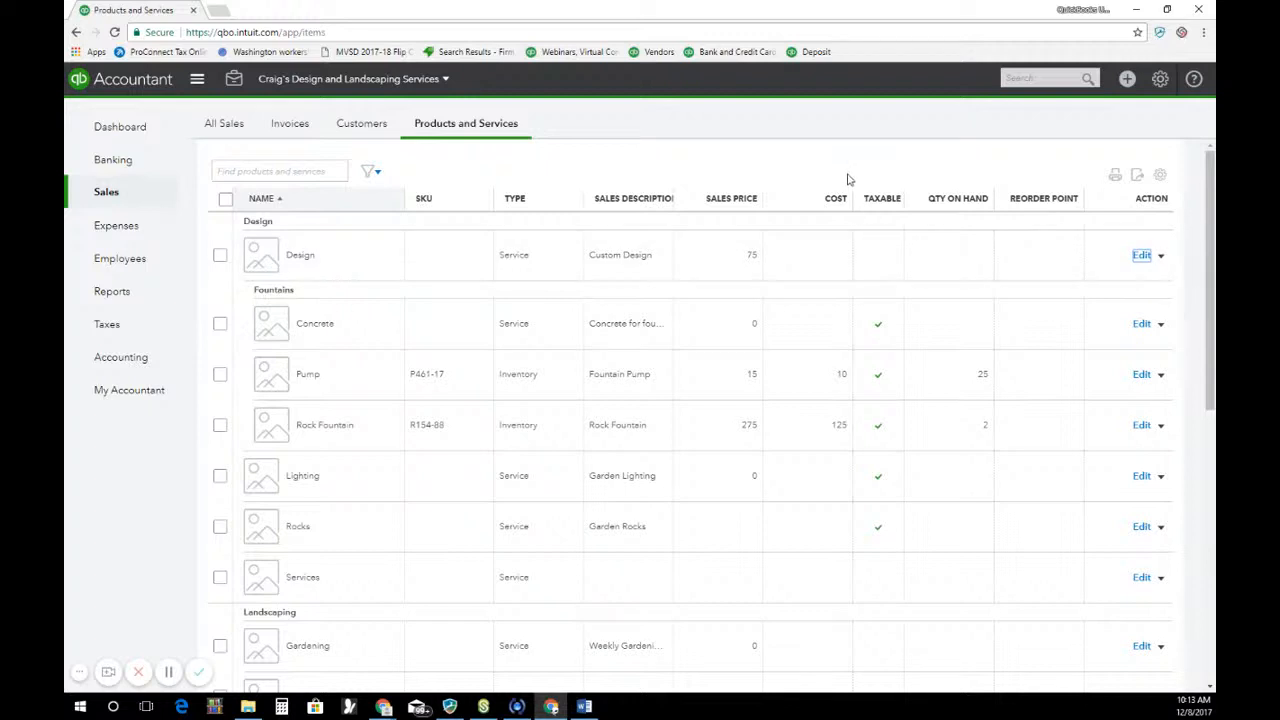
# View the import page for products and services, and close it without uploading a file
pyautogui.scroll(-5, 851, 294)
pyautogui.scroll(5, 855, 290)
pyautogui.click(488, 141)
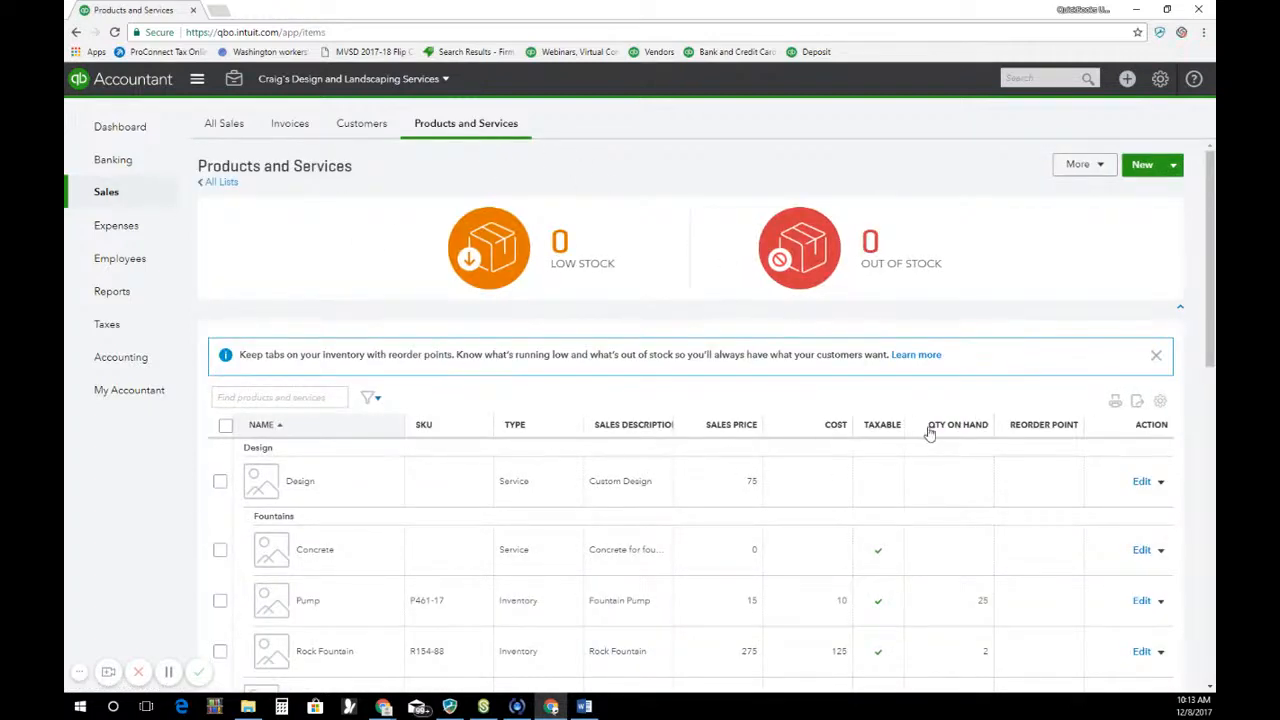
pyautogui.click(1173, 166)
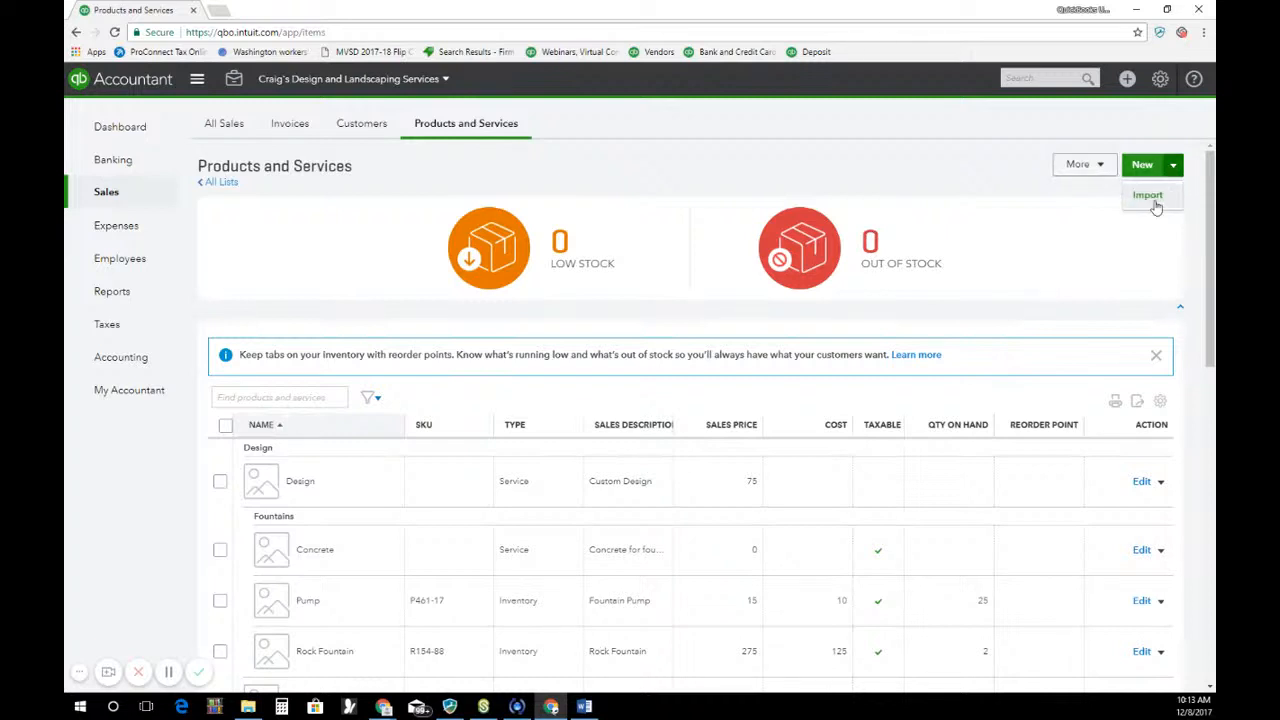
pyautogui.click(1150, 196)
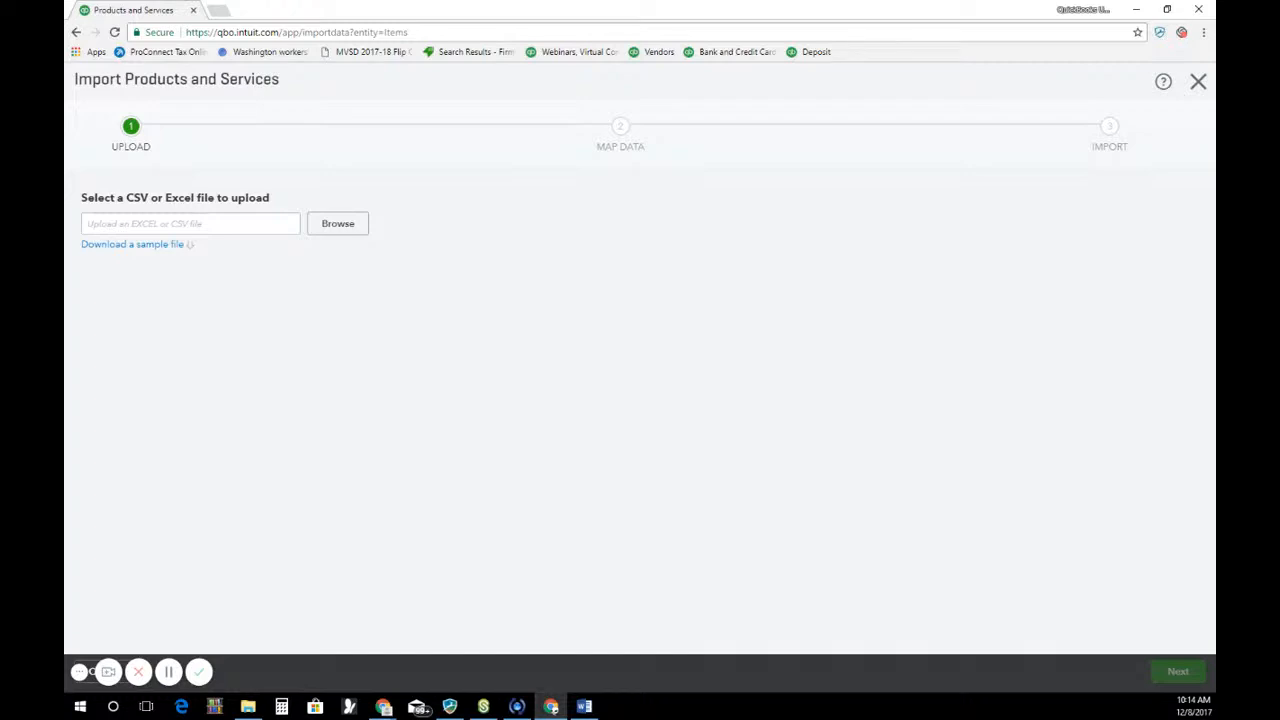
pyautogui.click(1198, 81)
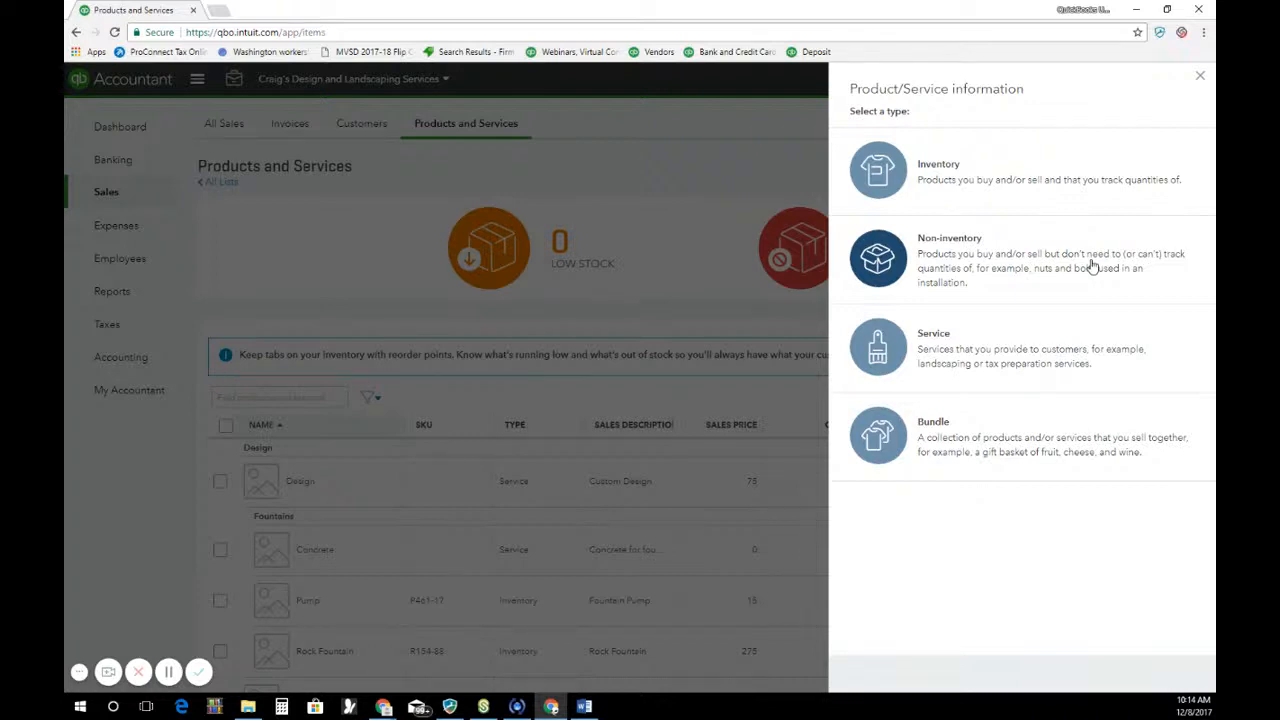
# View the form for a new Bundle item, including its sales information, and close it without saving
pyautogui.click(952, 446)
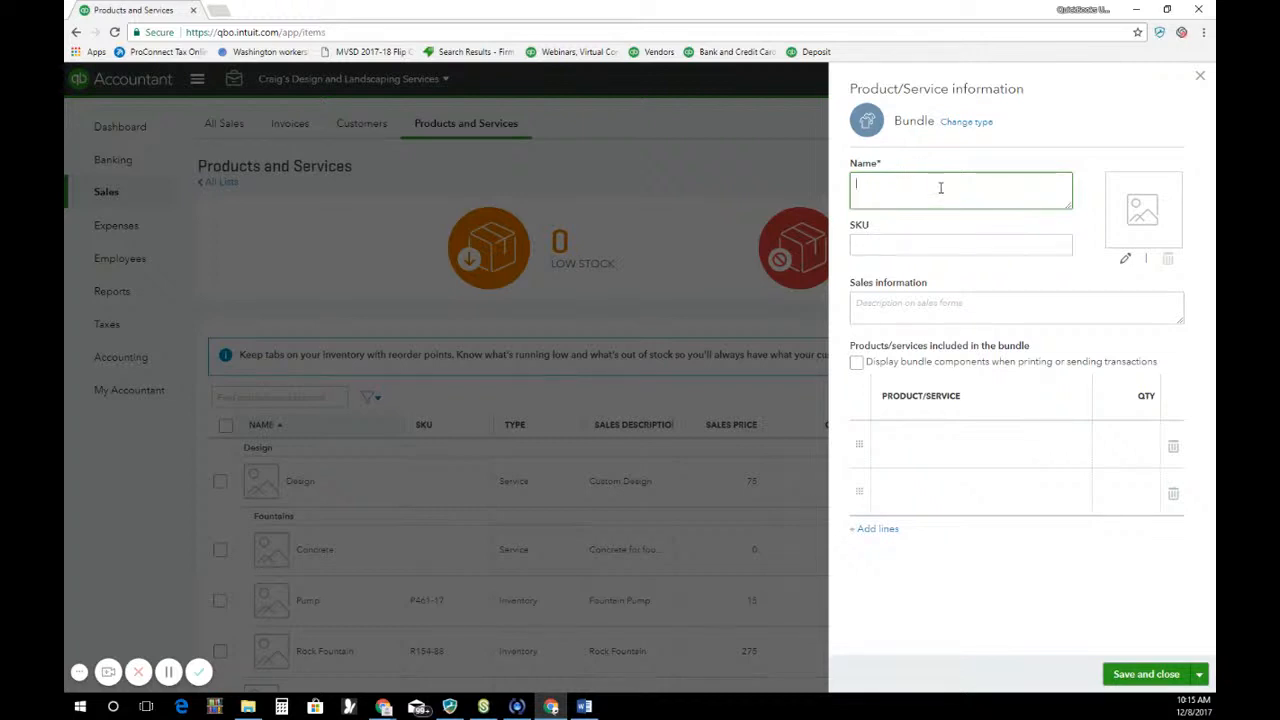
pyautogui.click(930, 303)
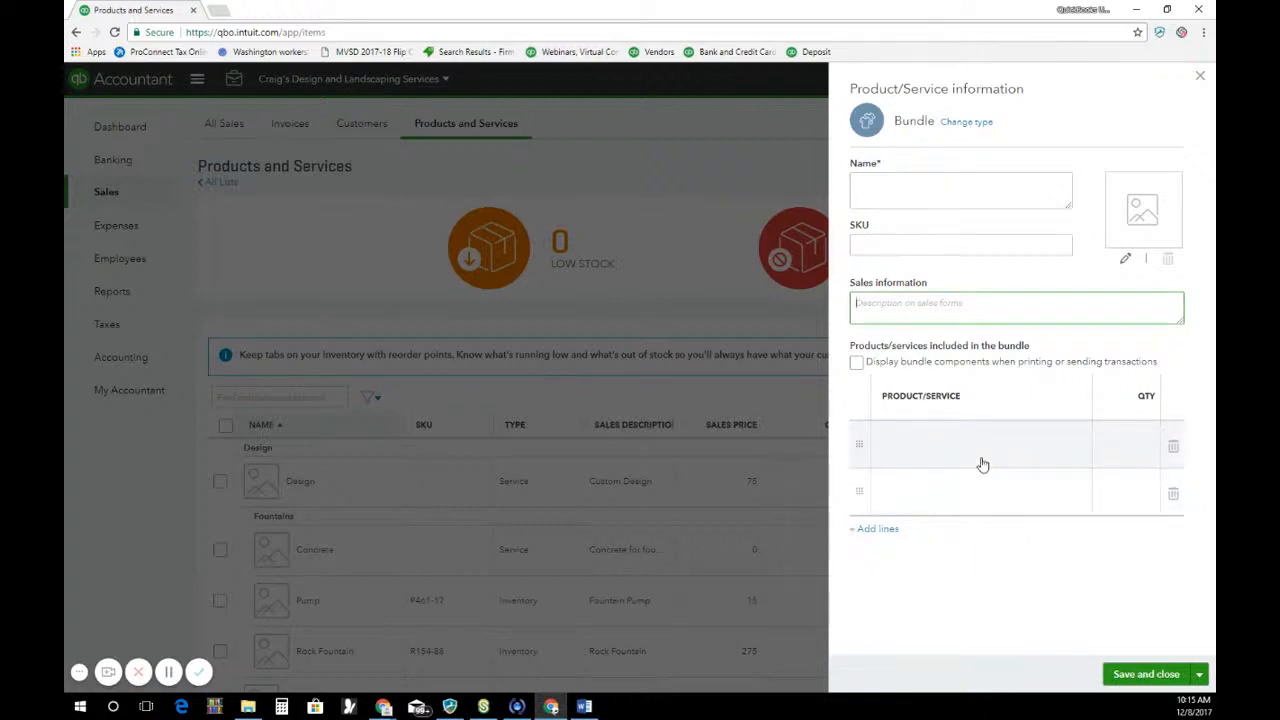
pyautogui.click(1199, 80)
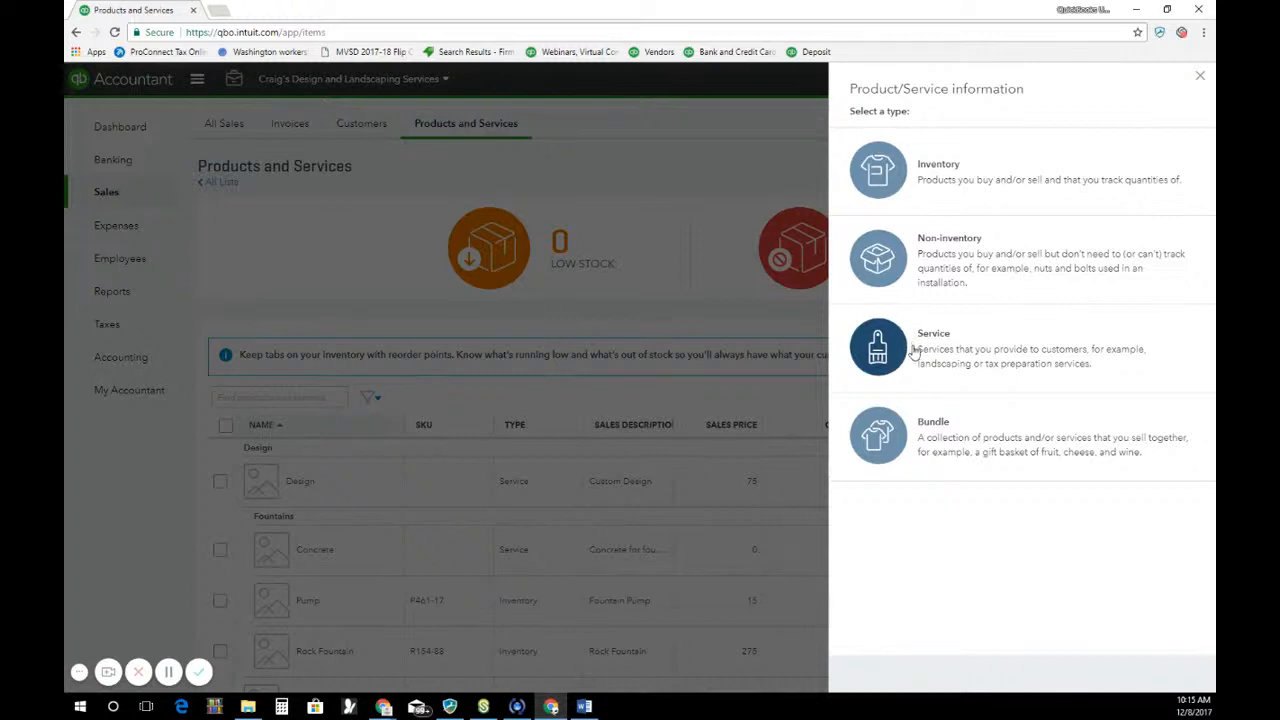
# Start a new Service item, change its type to Non-inventory and mark it as purchased from a vendor
pyautogui.click(913, 352)
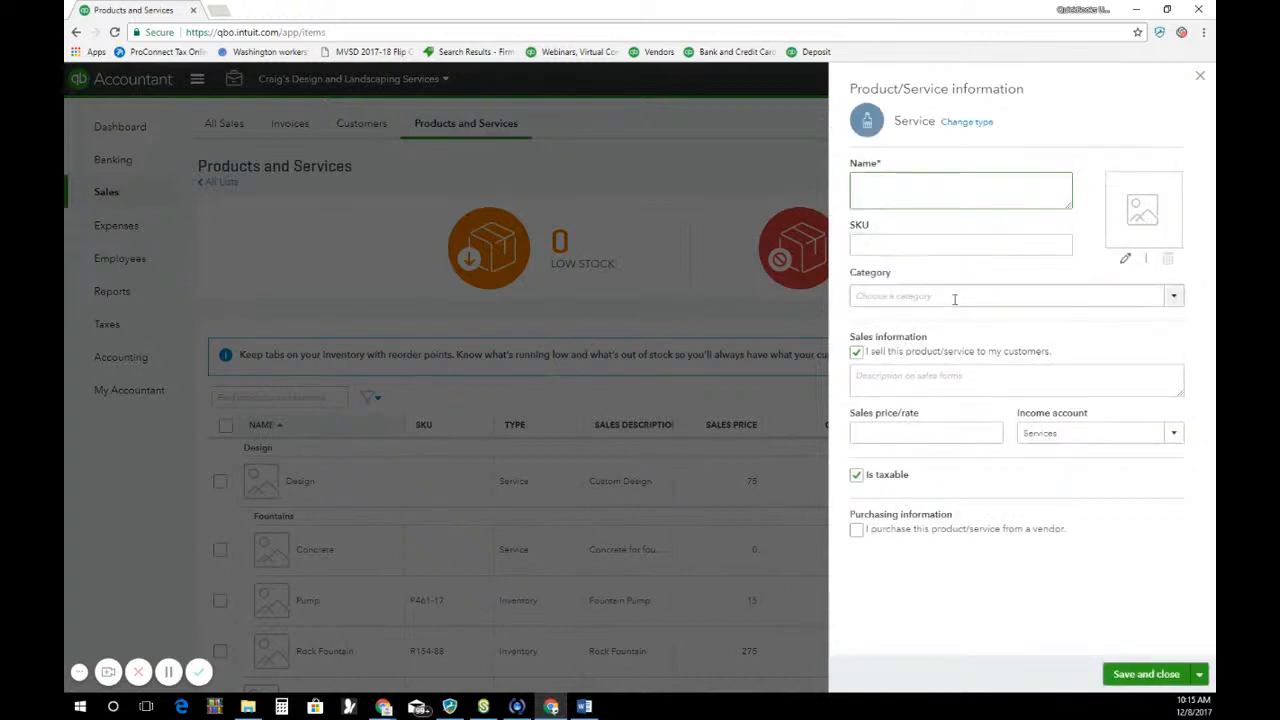
pyautogui.click(964, 122)
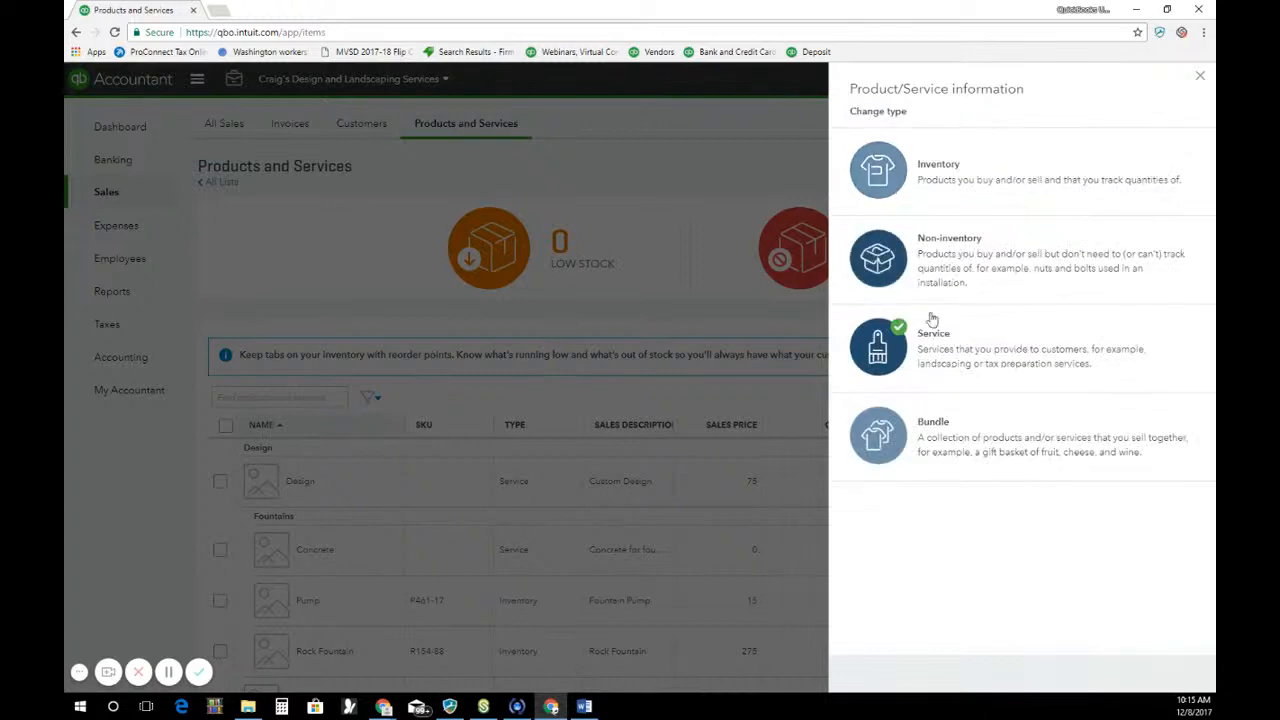
pyautogui.click(897, 260)
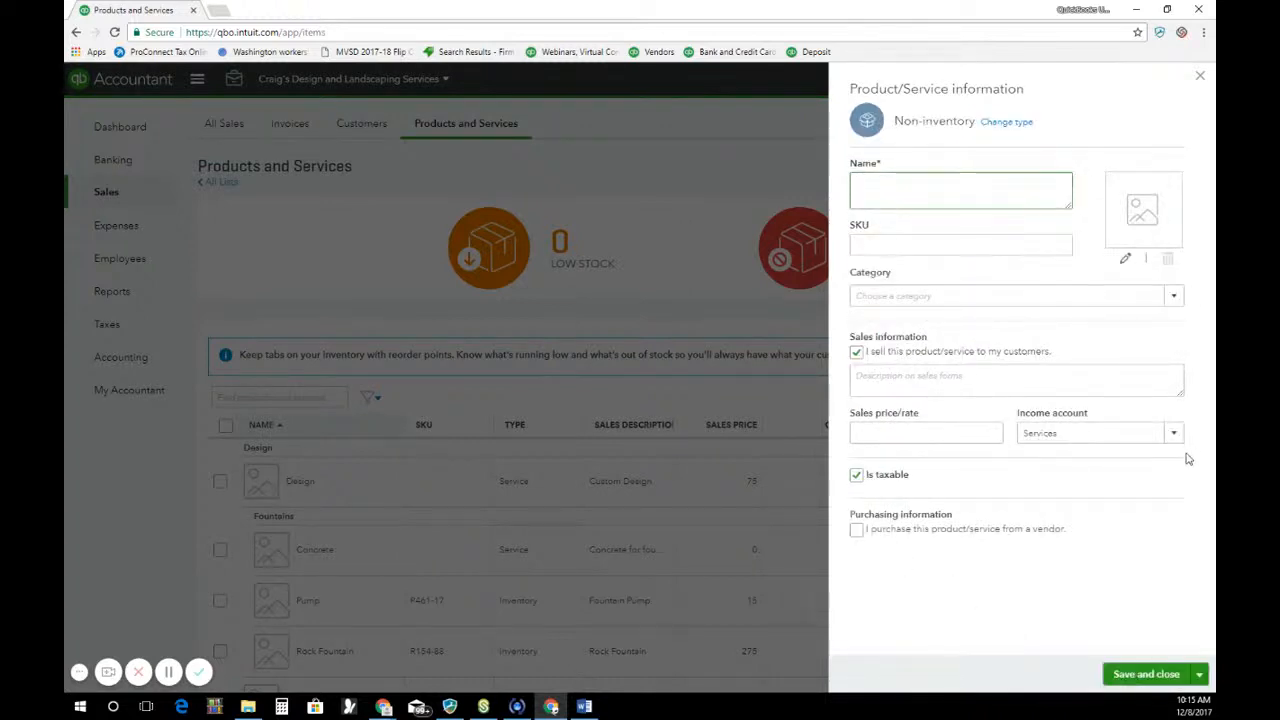
pyautogui.click(857, 530)
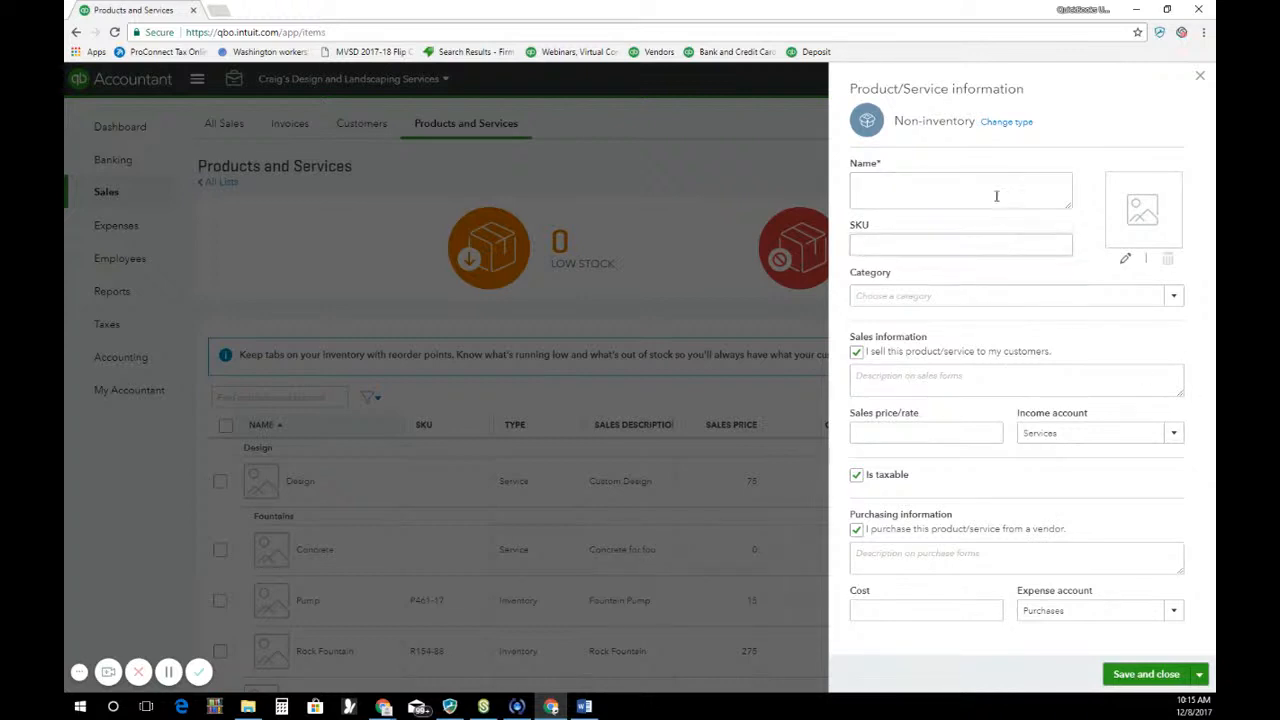
# View the new item form as the Inventory type with its help article on the as of date, and close both without saving
pyautogui.click(1008, 124)
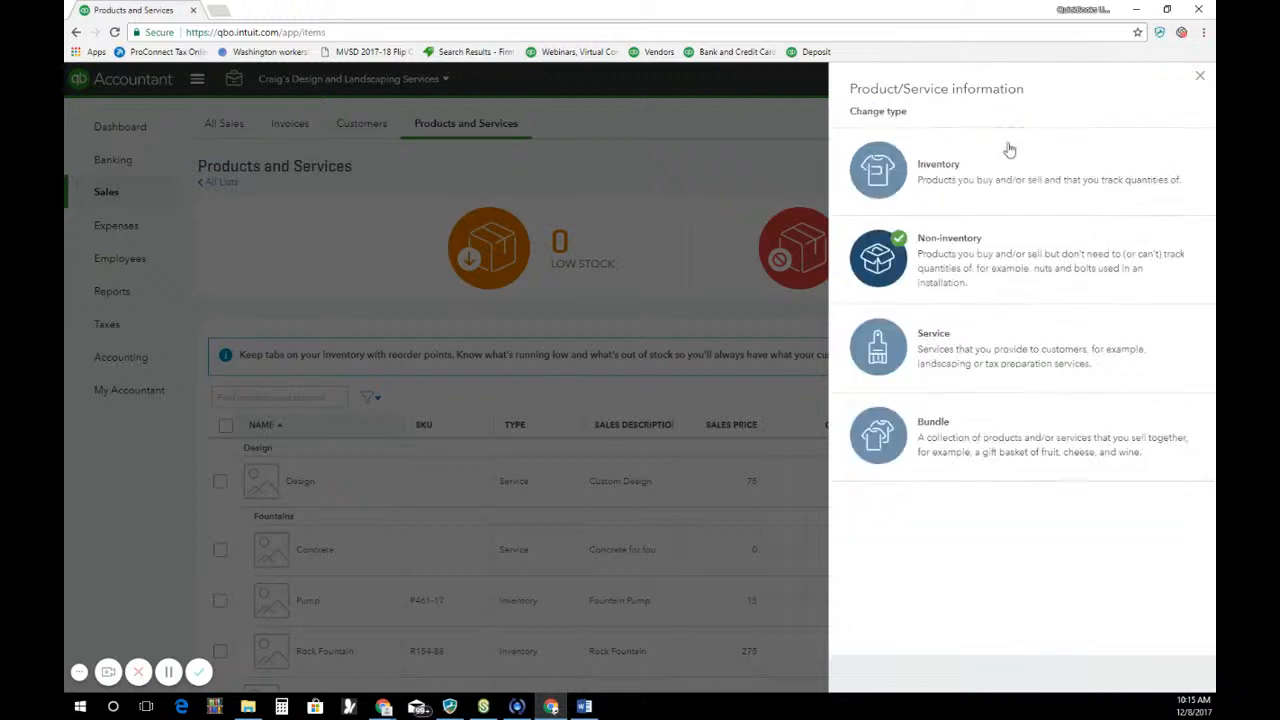
pyautogui.click(935, 180)
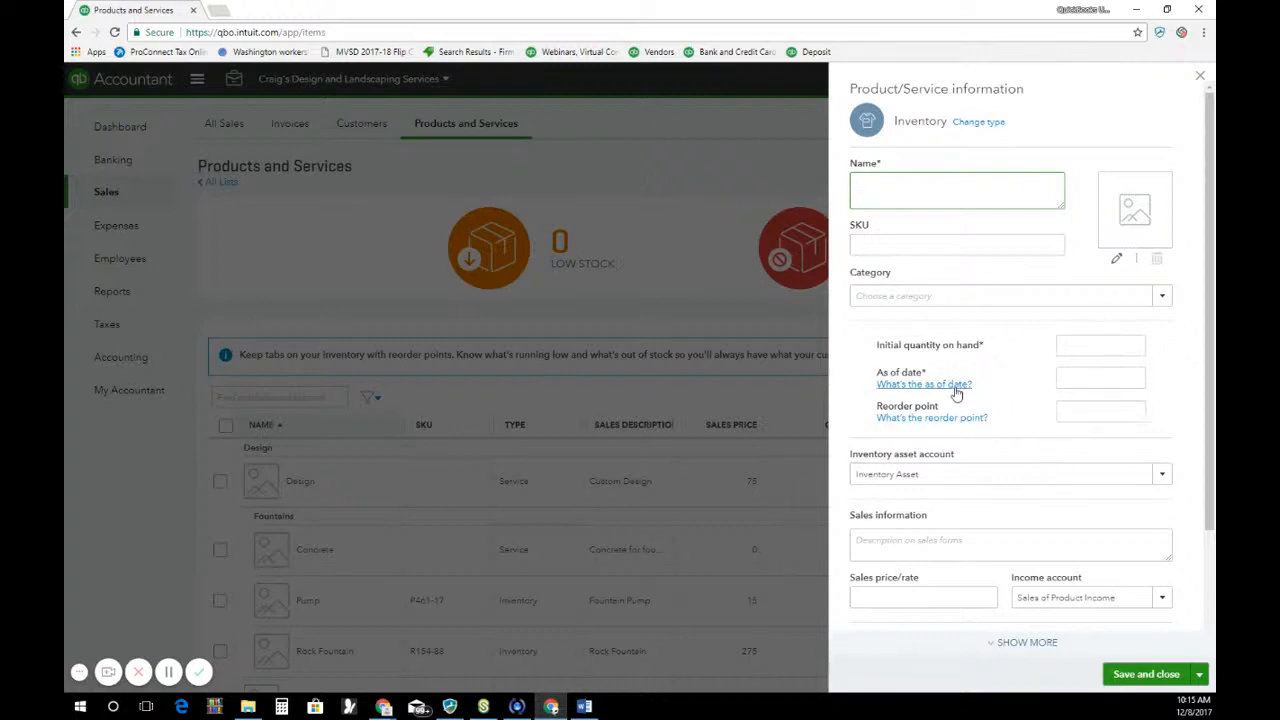
pyautogui.click(896, 385)
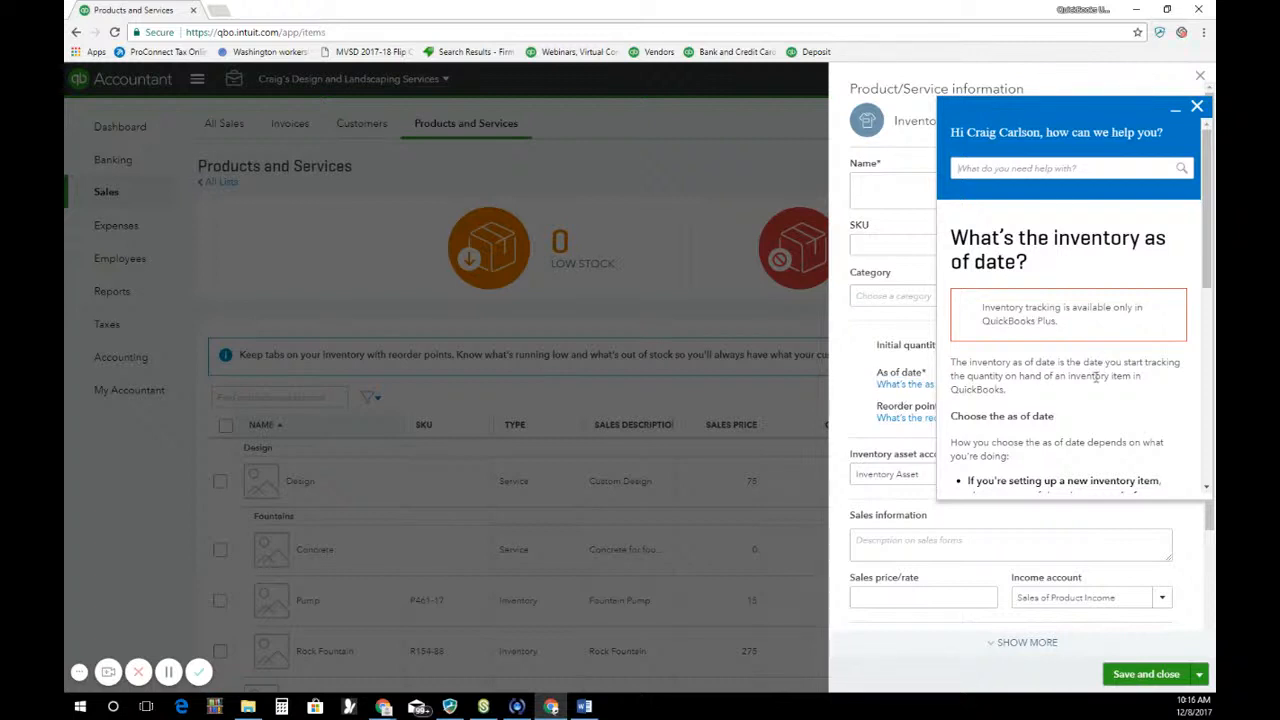
pyautogui.scroll(-3, 1096, 380)
pyautogui.scroll(-2, 1096, 381)
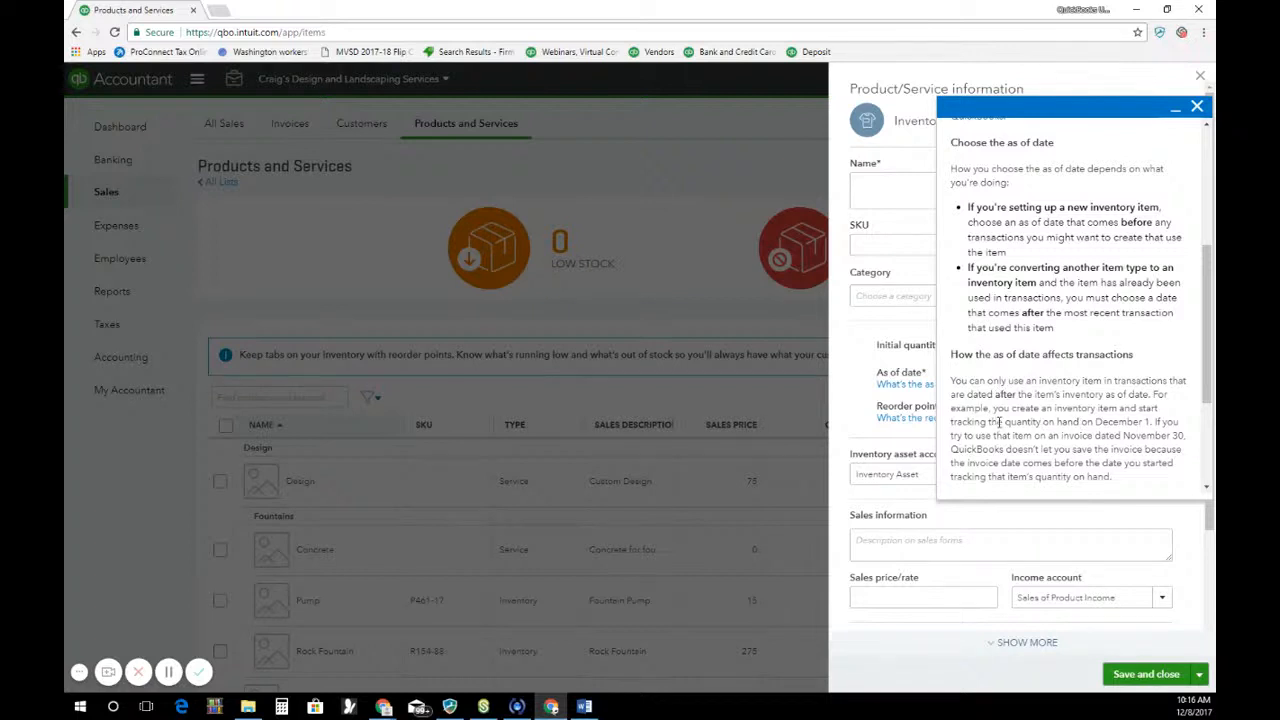
pyautogui.moveTo(1000, 424); pyautogui.dragTo(1090, 413)
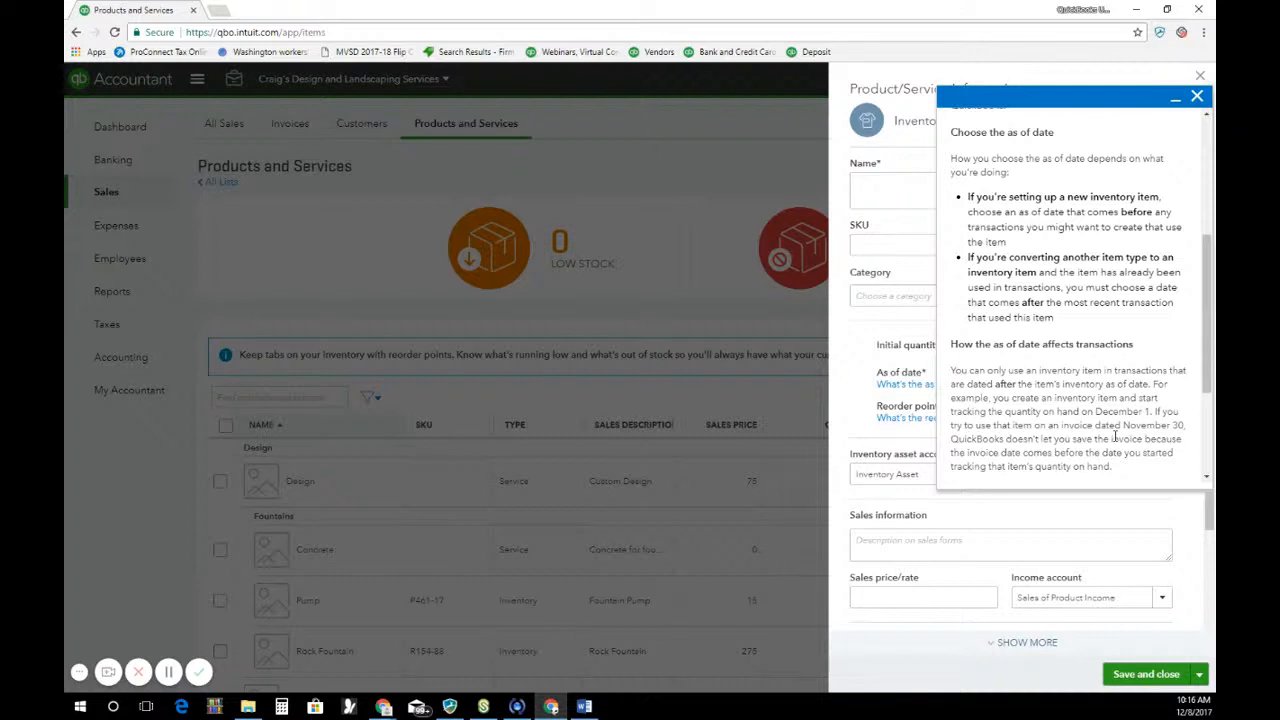
pyautogui.scroll(5, 1115, 437)
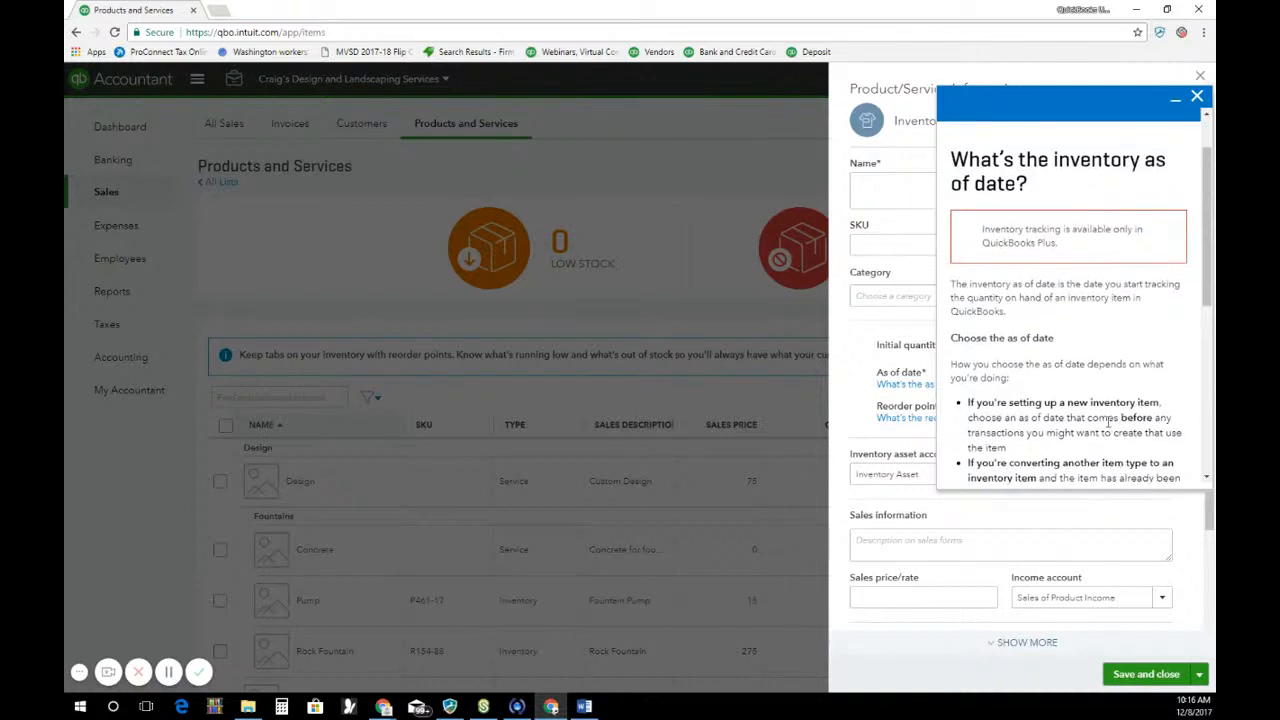
pyautogui.scroll(-3, 1070, 258)
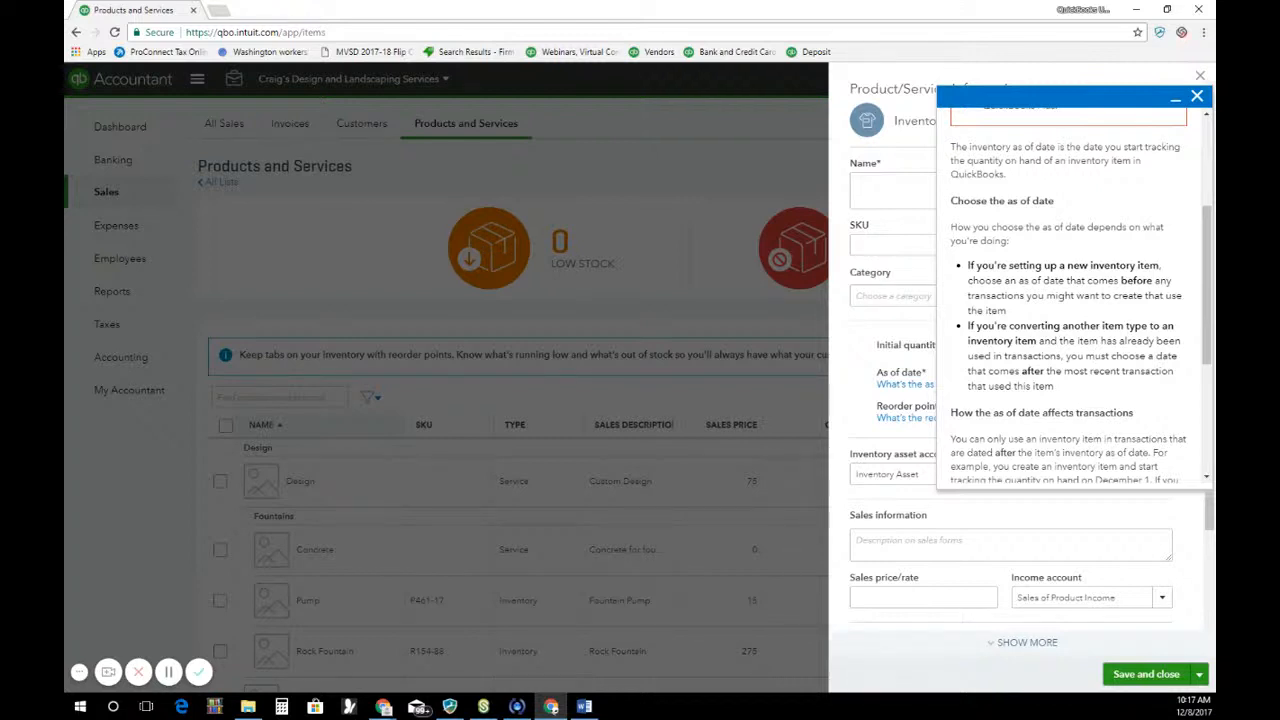
pyautogui.click(1197, 97)
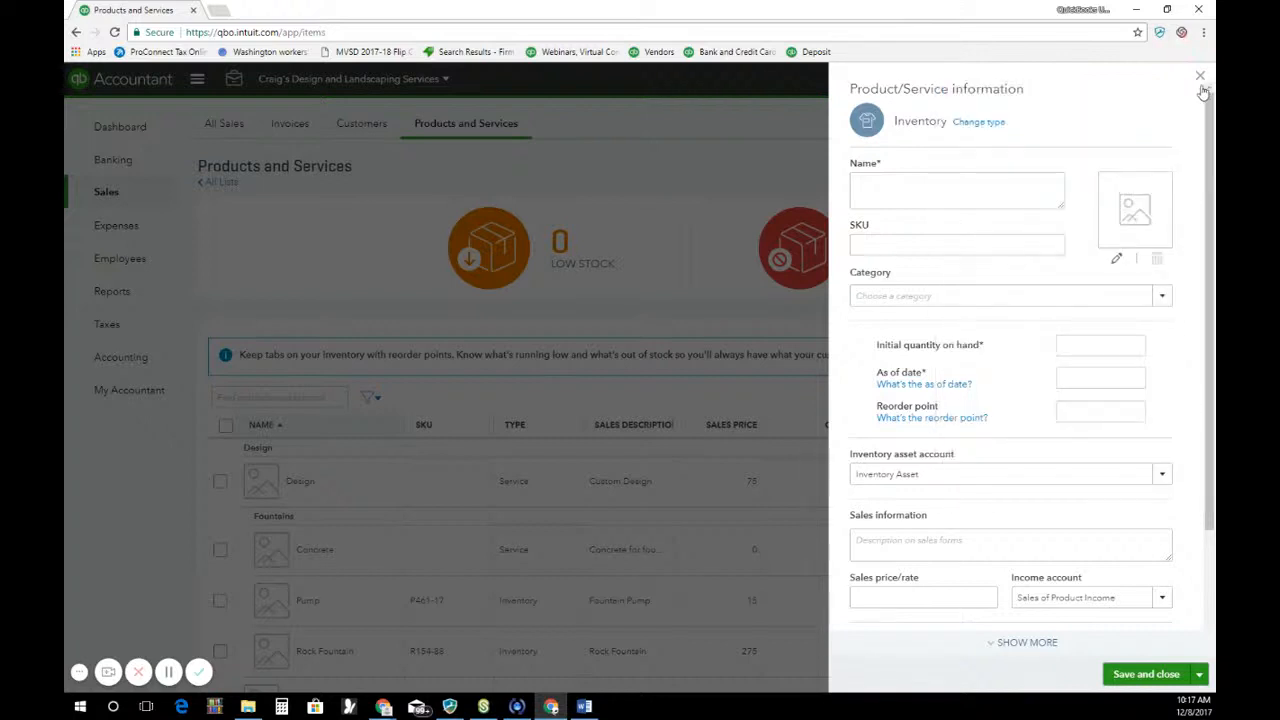
pyautogui.click(1200, 78)
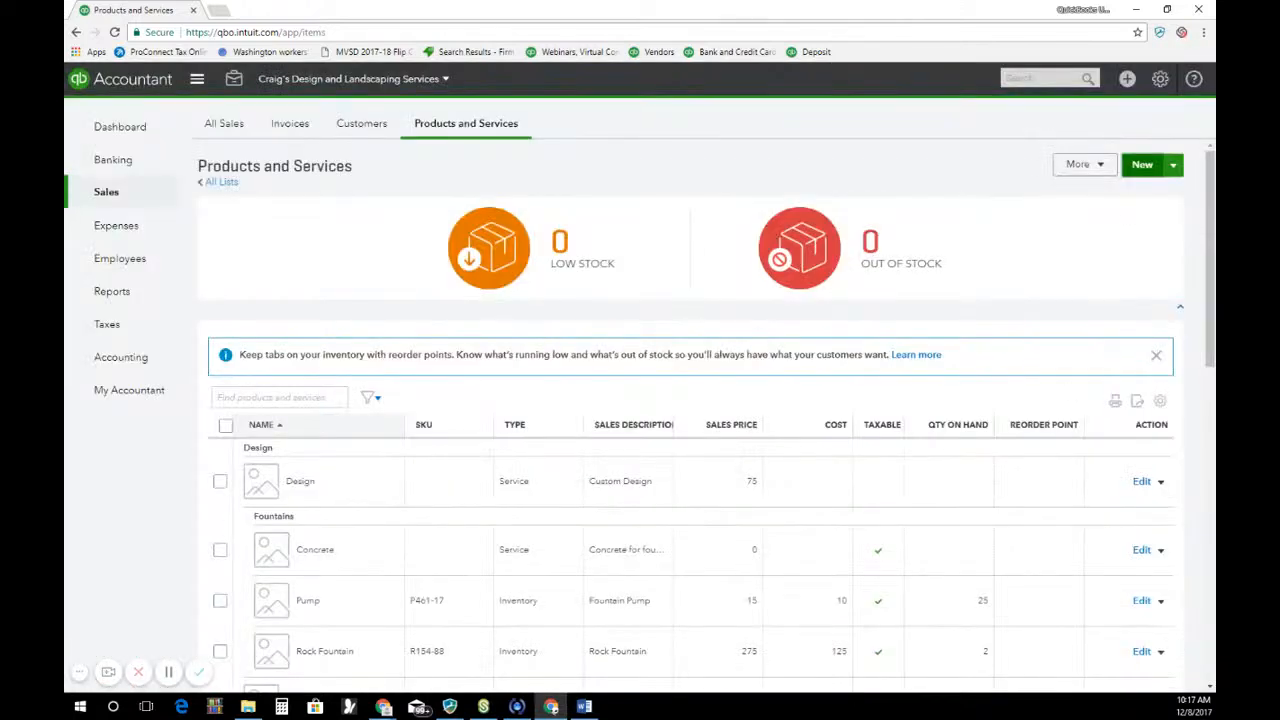
# View the list of product categories, and return to the Products and Services list
pyautogui.click(1100, 169)
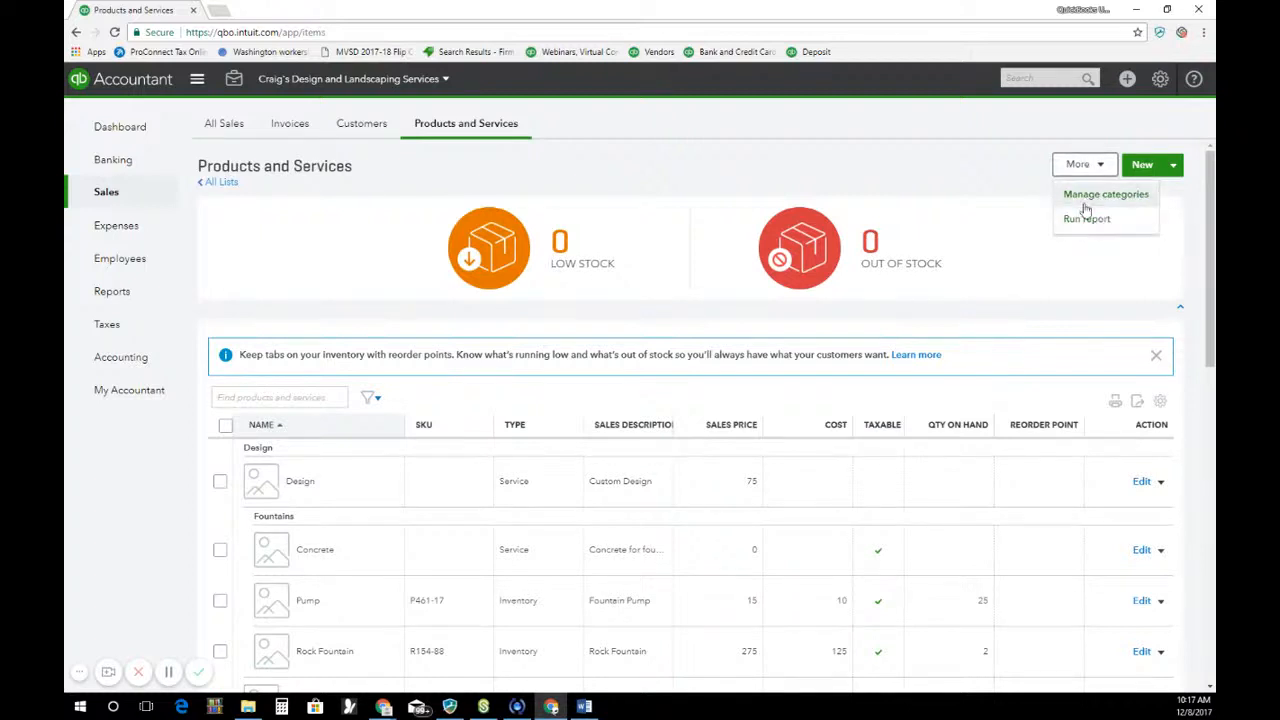
pyautogui.click(1086, 195)
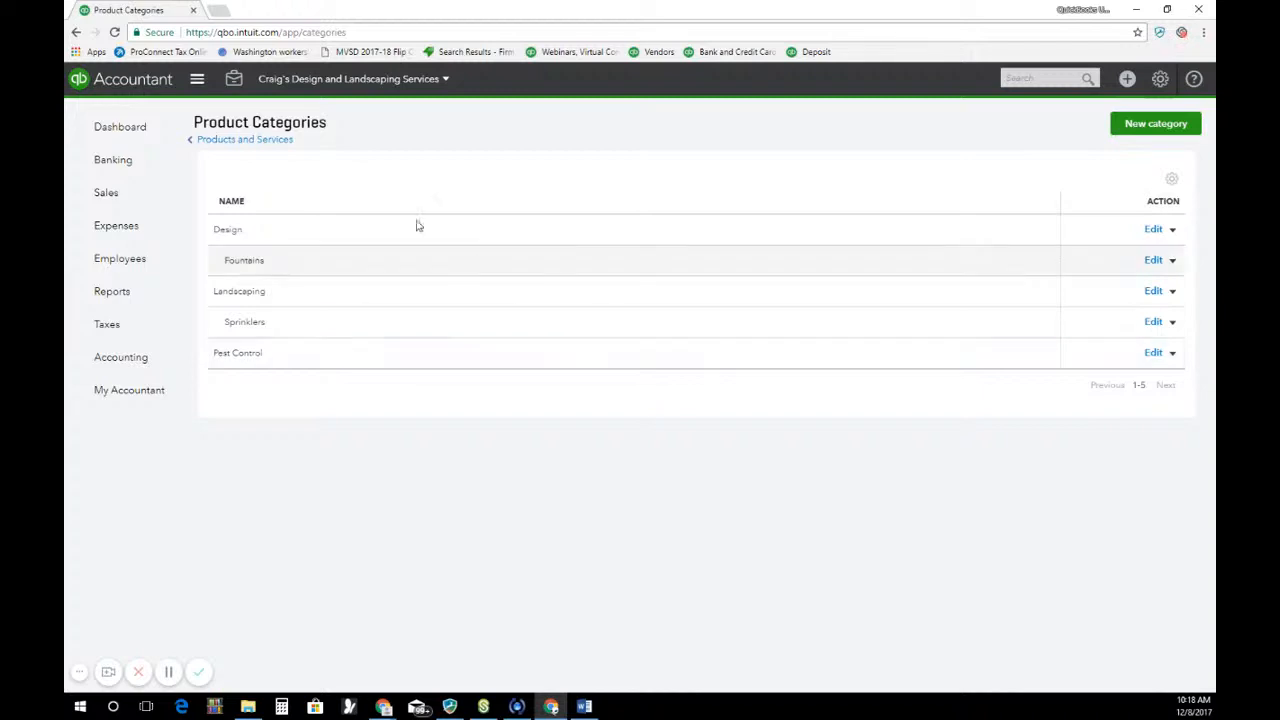
pyautogui.click(208, 140)
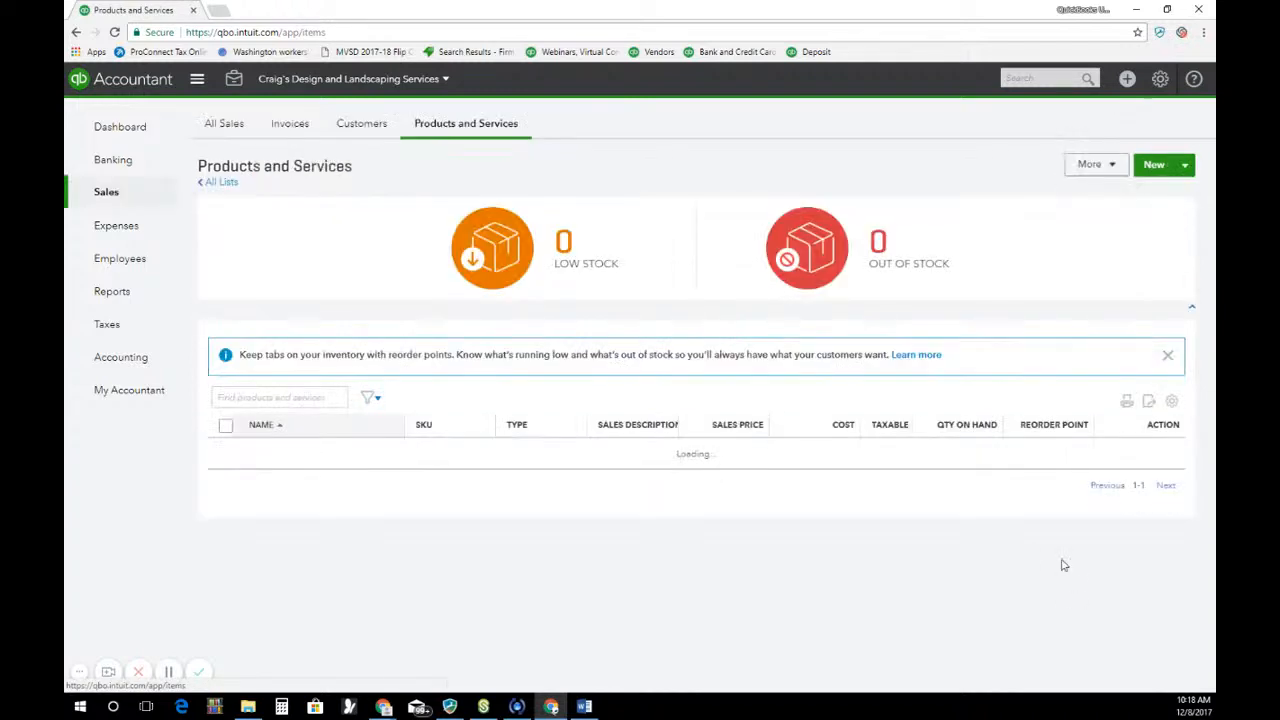